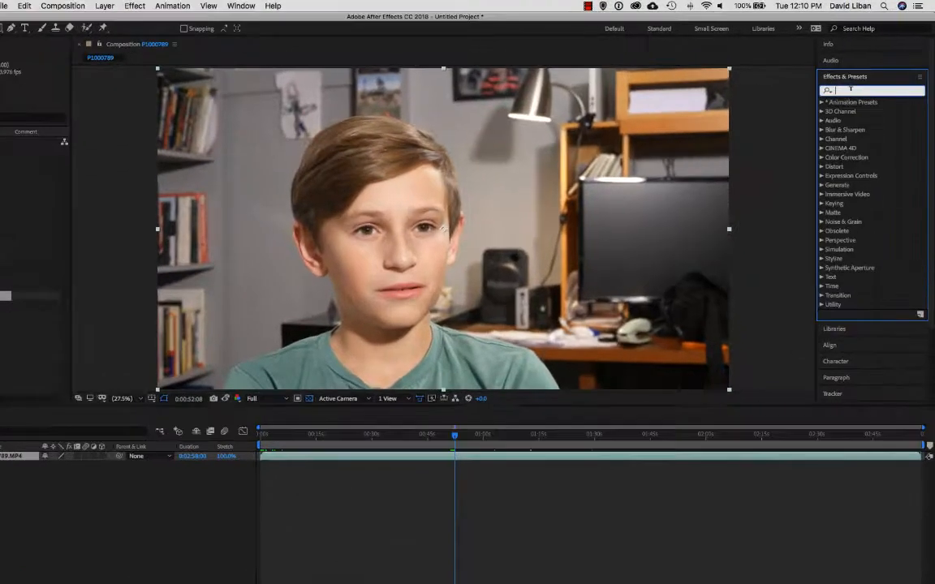
Step: Search the effects for Curves and apply the Color Correction Curves effect to the P1000789.MP4 layer
click(857, 82)
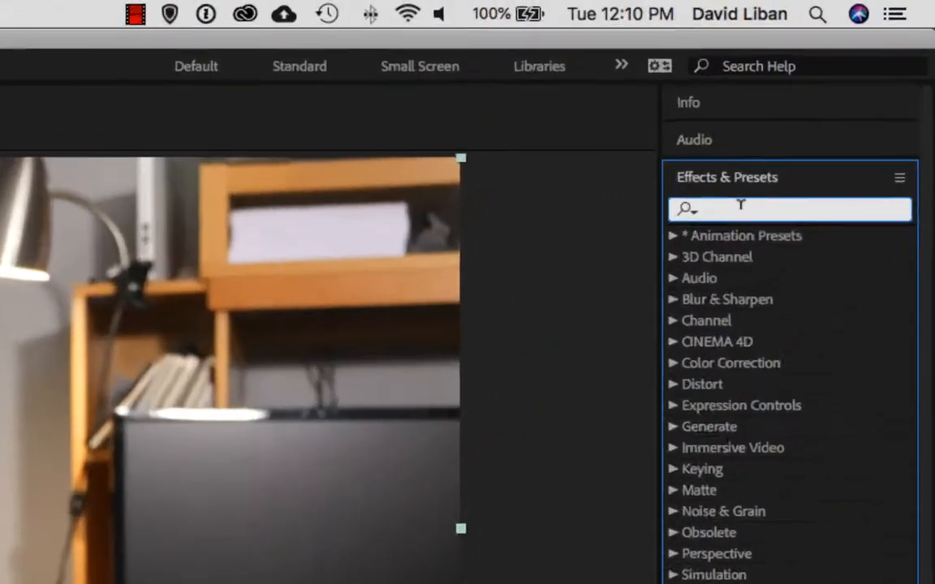
text(curves)
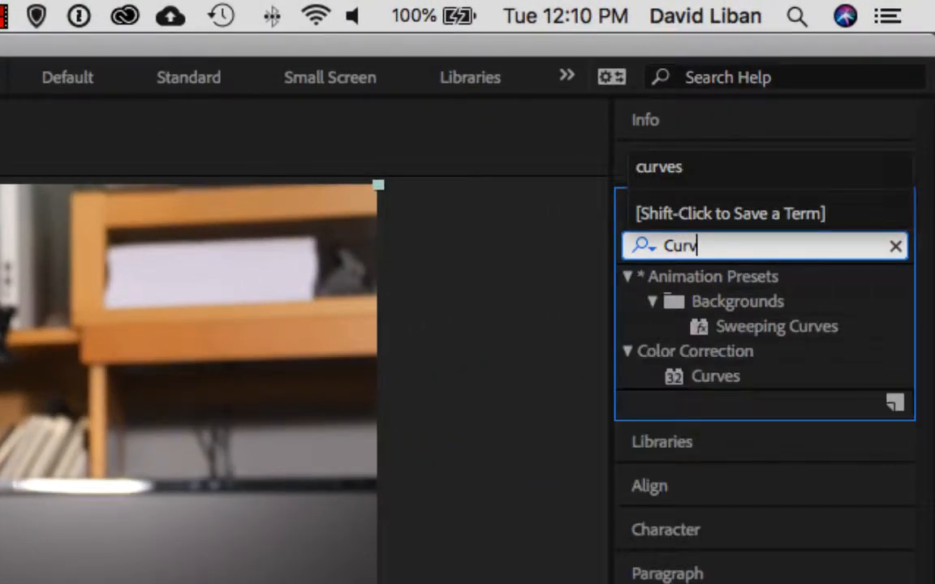
click(686, 378)
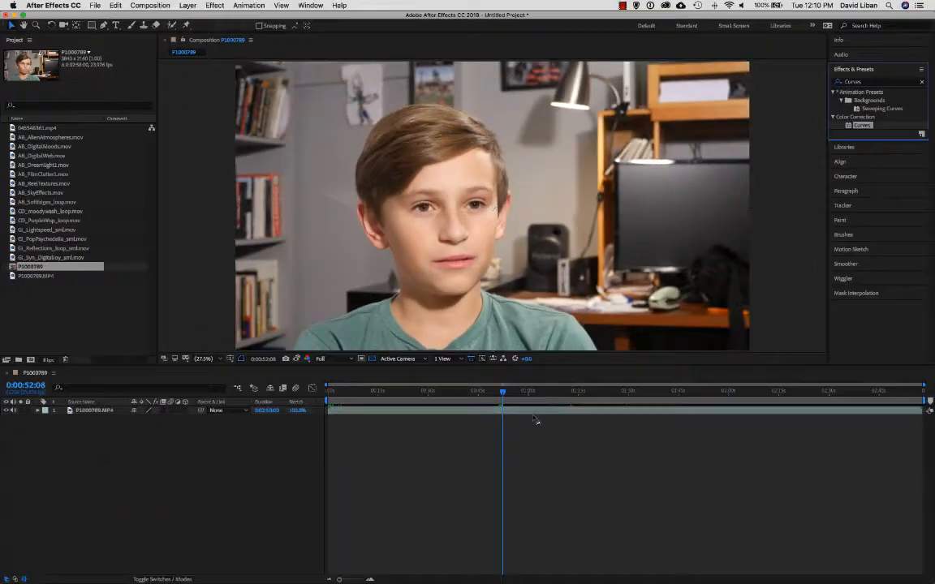
drag(535, 420, 535, 411)
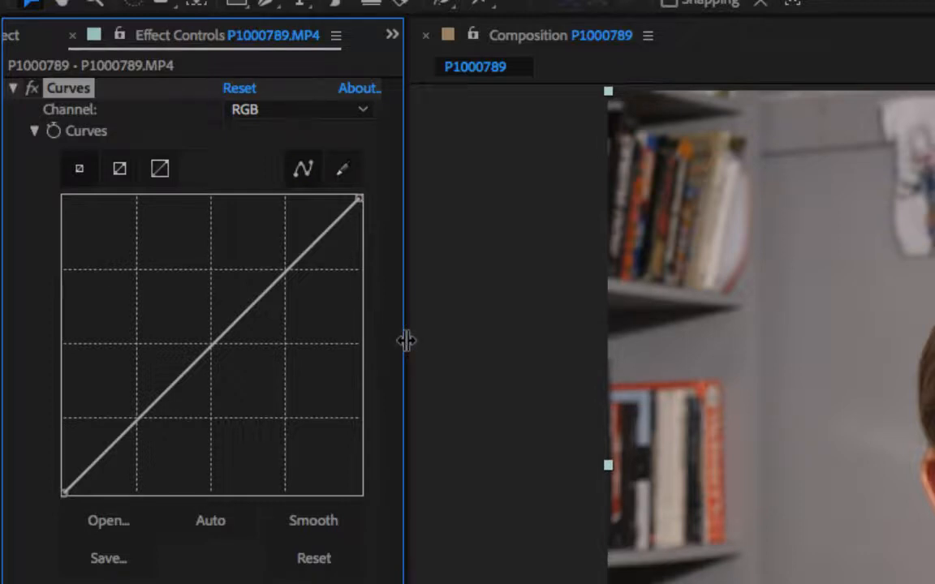
Step: Widen the effect controls area and bend the RGB curve below the diagonal to darken the midtones
drag(404, 341, 469, 354)
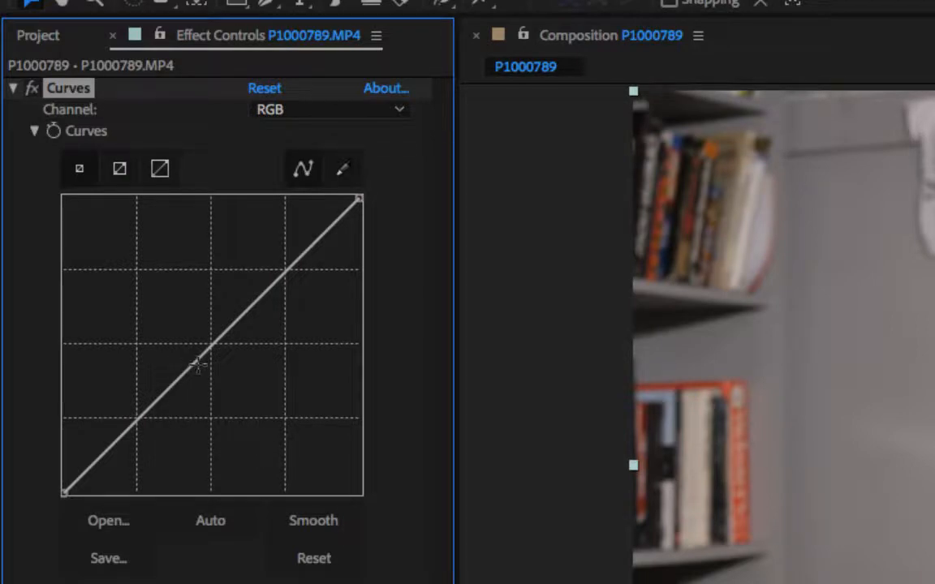
drag(196, 365, 215, 383)
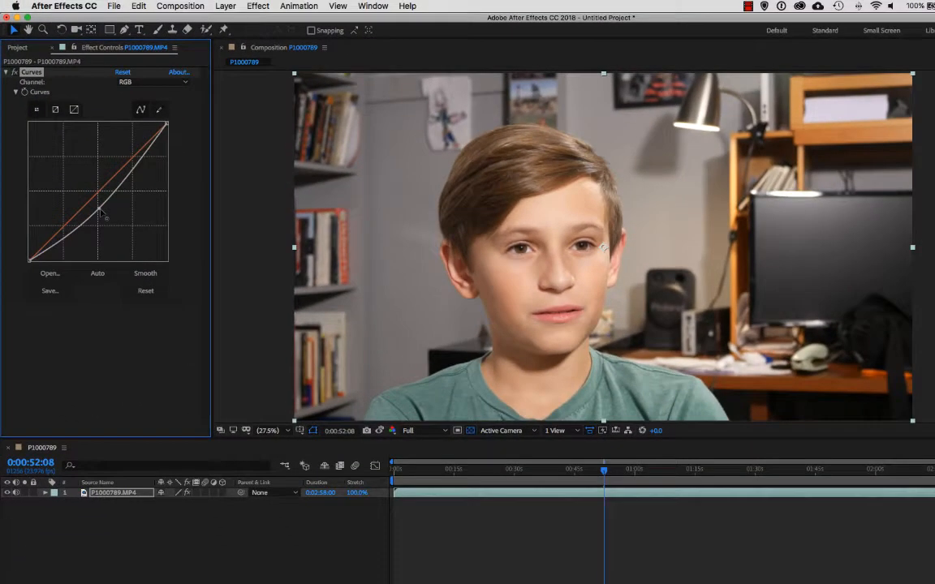
drag(100, 210, 128, 186)
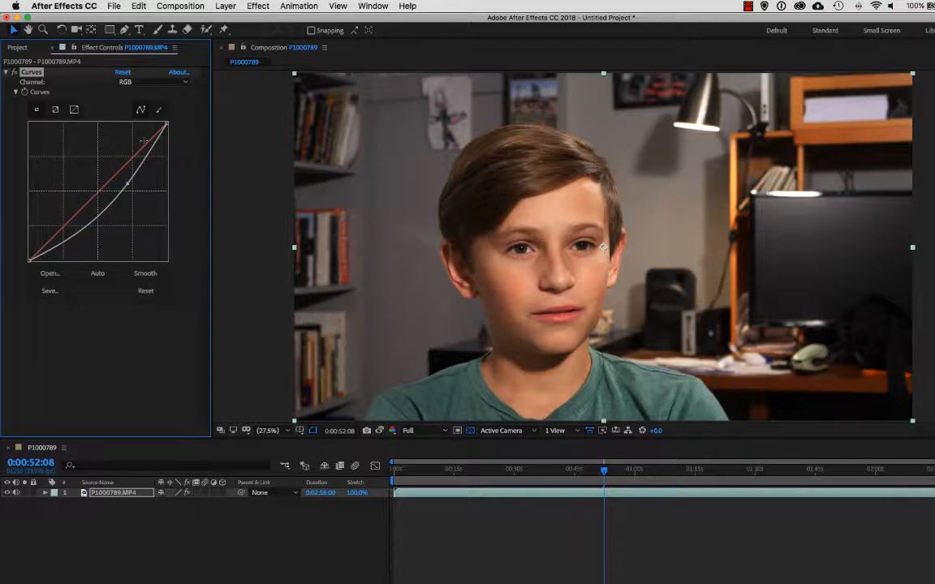
Step: Try lowering the red channel's curve in the upper midtones, undo it and return Curves to the RGB channel
click(134, 82)
click(134, 116)
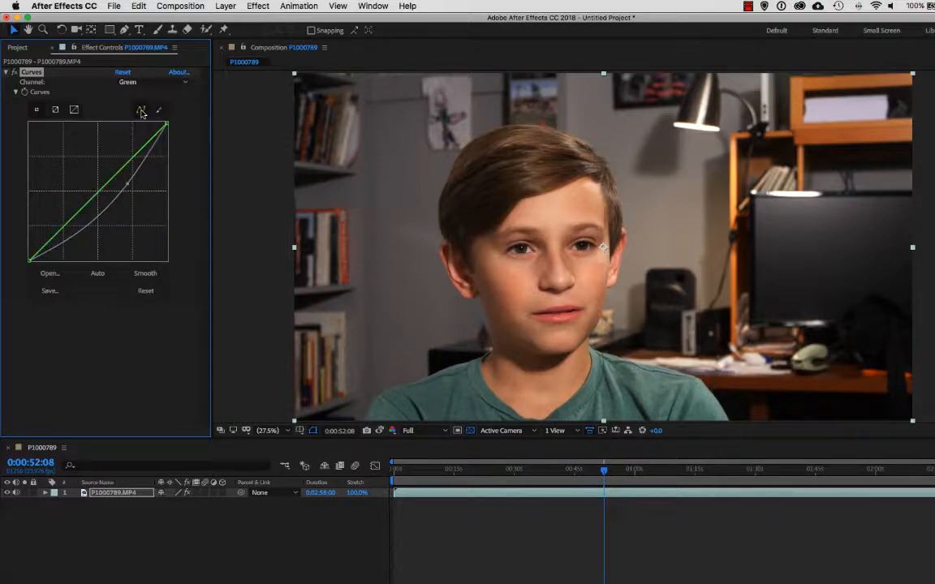
click(134, 82)
click(132, 103)
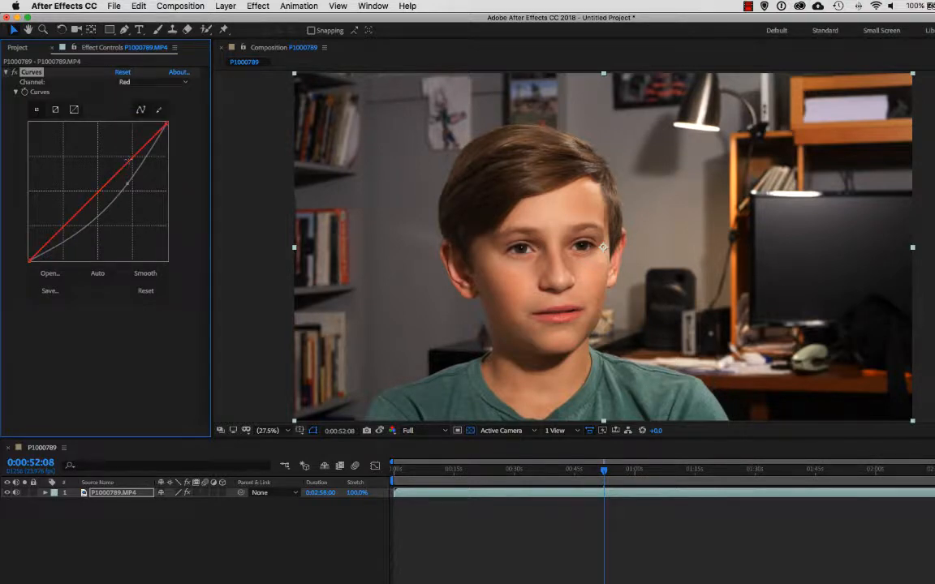
mouse_move(116, 177)
mouse_down()
mouse_move(104, 173)
mouse_move(126, 185)
mouse_up()
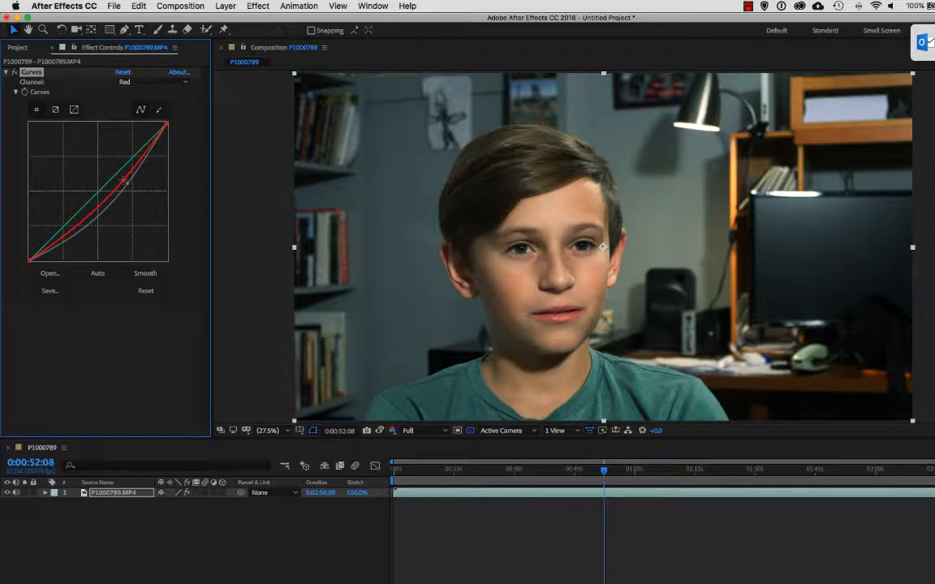
key(super+z)
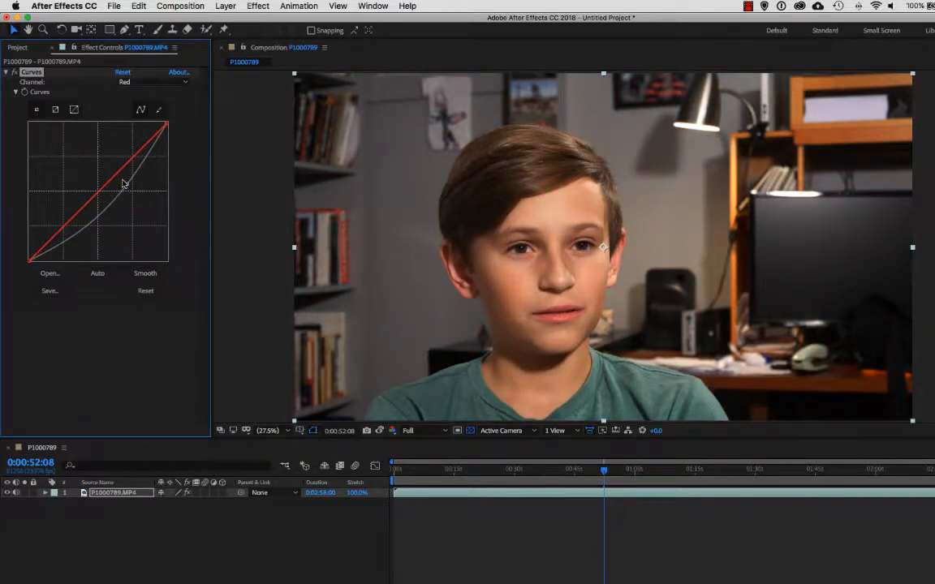
click(147, 82)
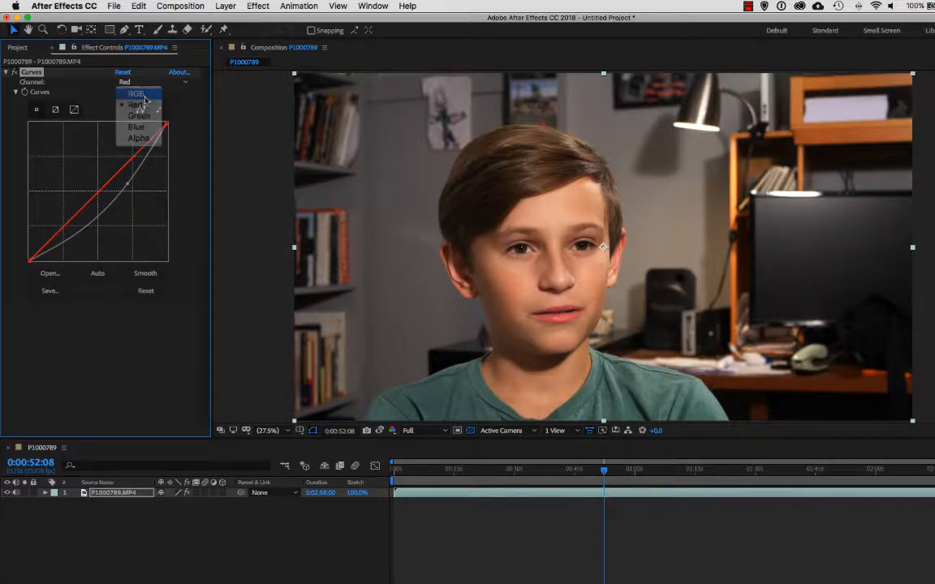
click(130, 81)
Step: Reshape the RGB curve with separate shadow, midtone and highlight points, all below the diagonal, deepening the shadows most
drag(127, 184, 106, 140)
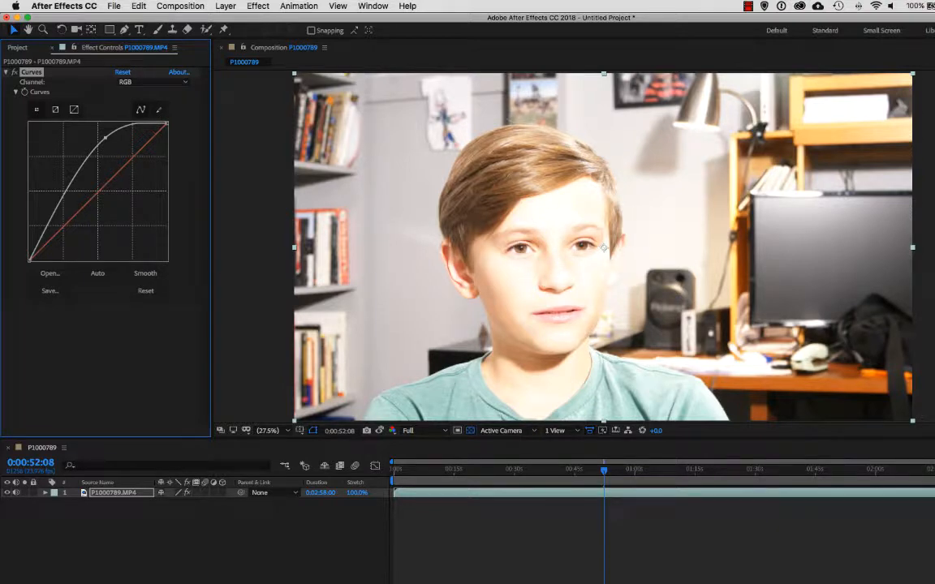
drag(104, 138, 143, 158)
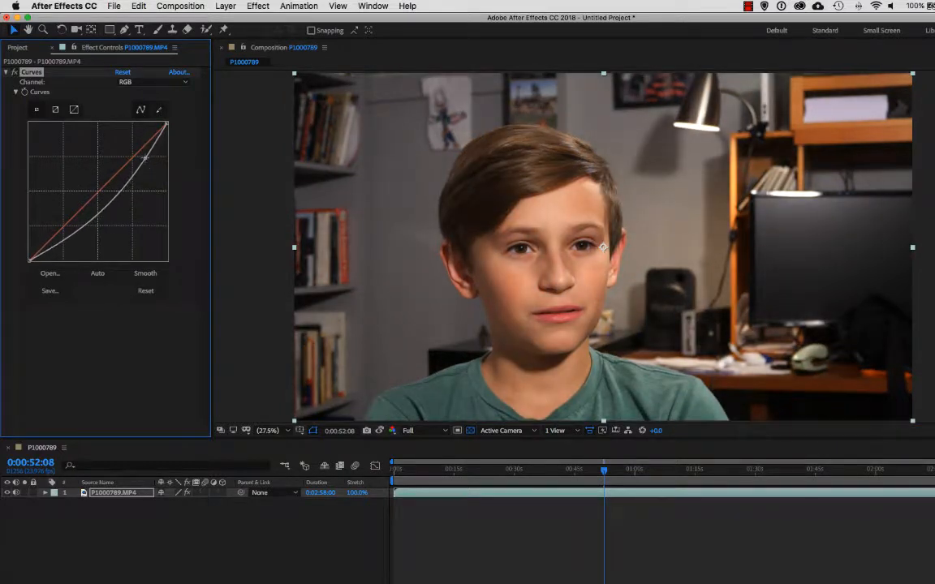
click(67, 237)
mouse_move(67, 238)
mouse_down()
mouse_move(59, 235)
mouse_move(70, 250)
mouse_up()
click(96, 219)
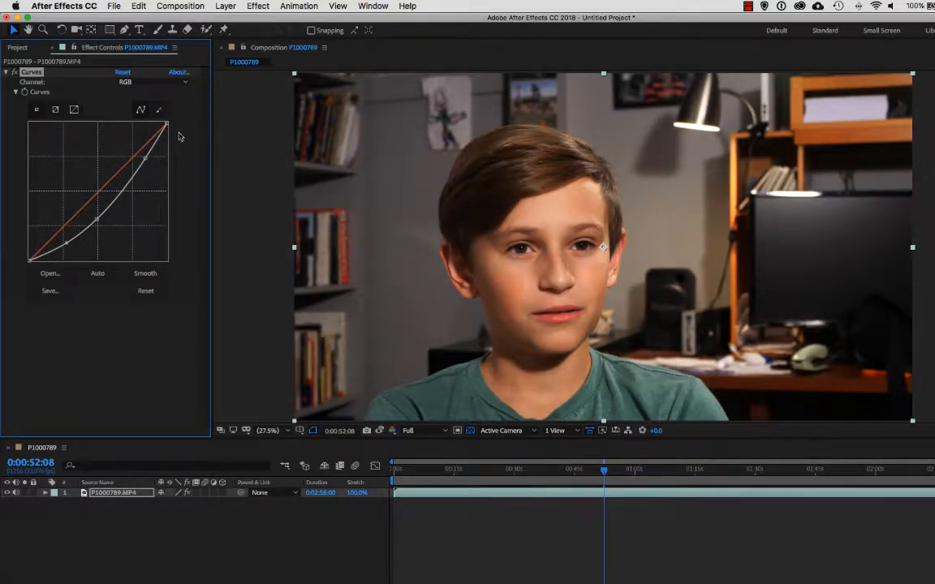
drag(66, 243, 72, 251)
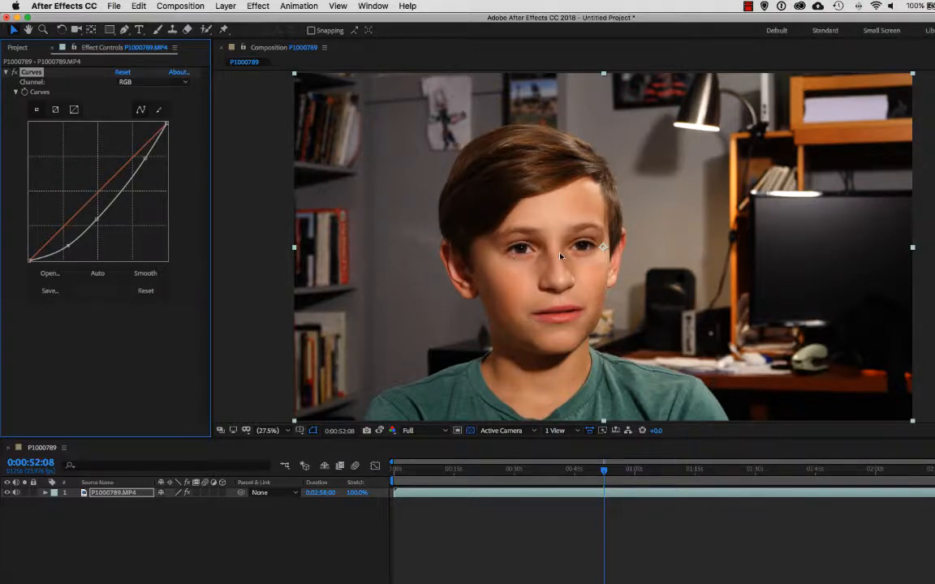
Step: Switch Curves to the Red channel and lower its curve slightly at the midtones for a cooler image
click(159, 82)
click(138, 102)
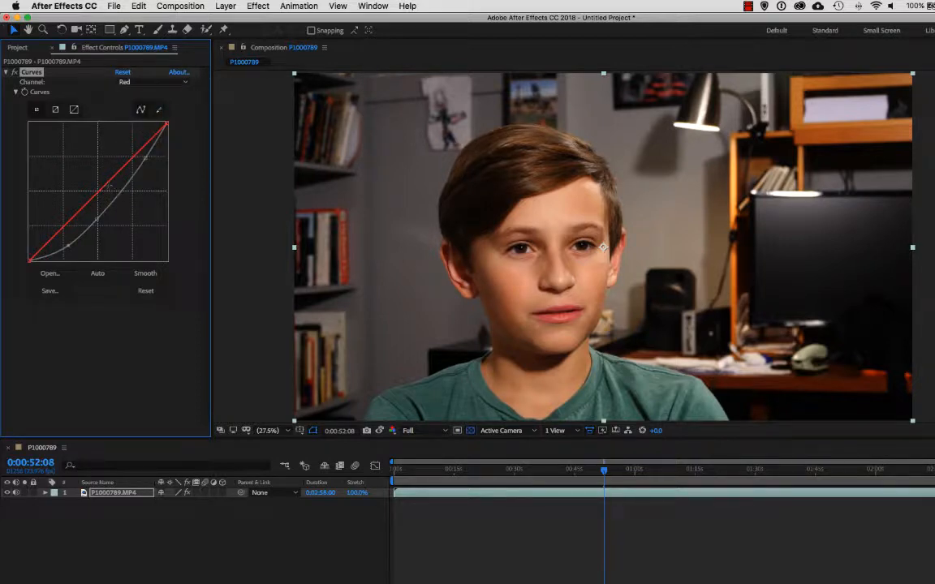
mouse_move(106, 185)
mouse_down()
mouse_move(99, 168)
mouse_move(113, 185)
mouse_up()
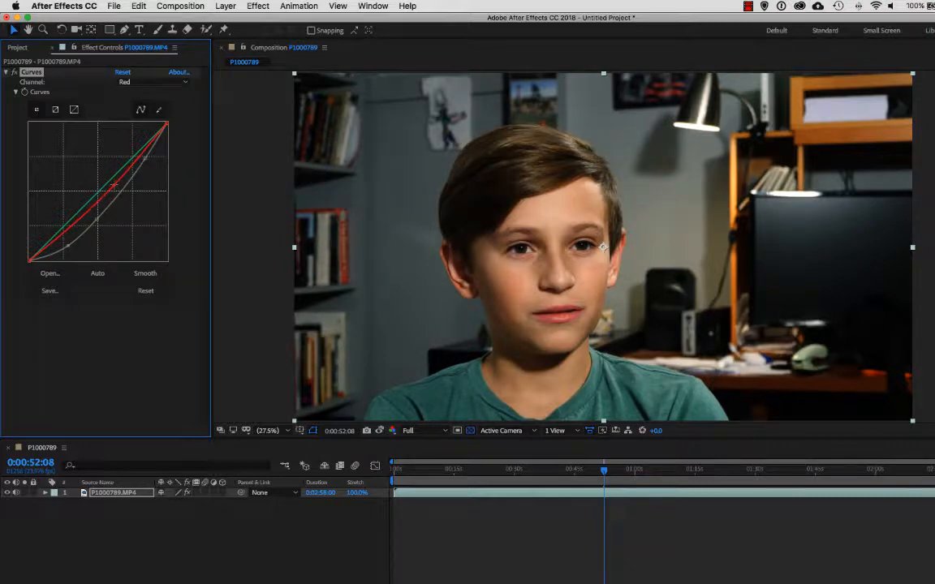
Step: Compare the image with and without the Curves effect by repeatedly disabling and enabling it
click(13, 73)
click(13, 73)
click(13, 73)
click(13, 74)
click(13, 73)
click(13, 73)
click(13, 73)
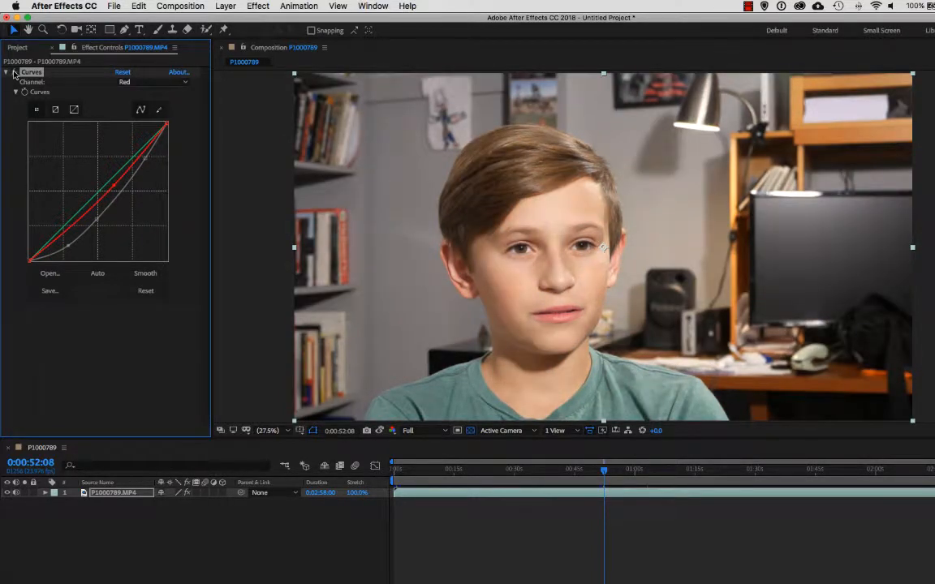
click(13, 73)
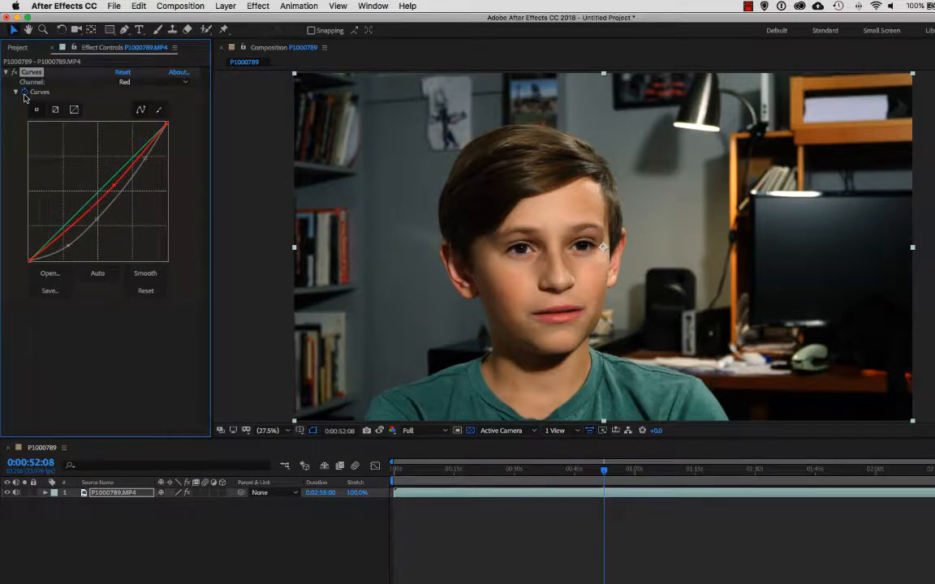
Step: Start keyframing Curves at 0:00:52:08, and at 0:00:26:23 bring the red and RGB curve points back close to the diagonal
click(24, 91)
drag(551, 471, 503, 474)
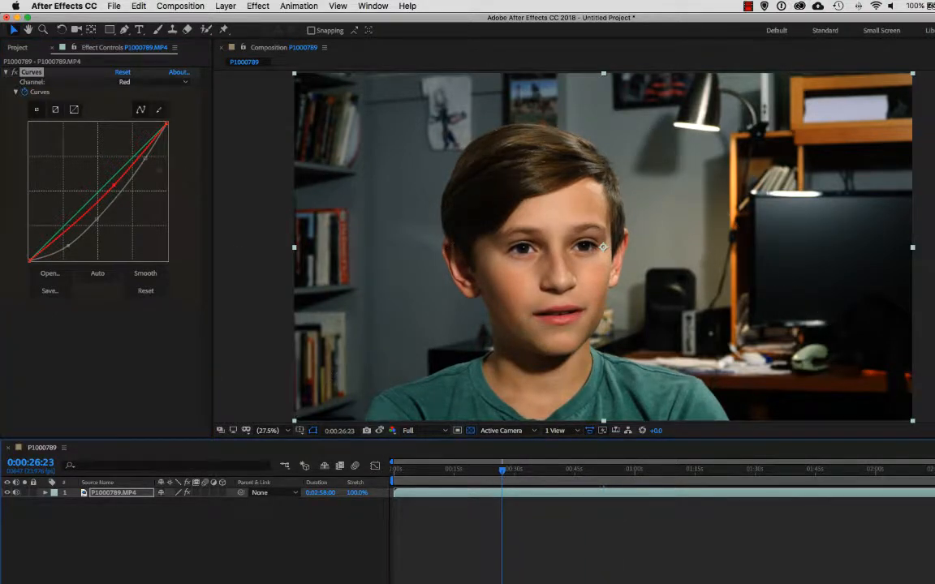
drag(114, 185, 107, 183)
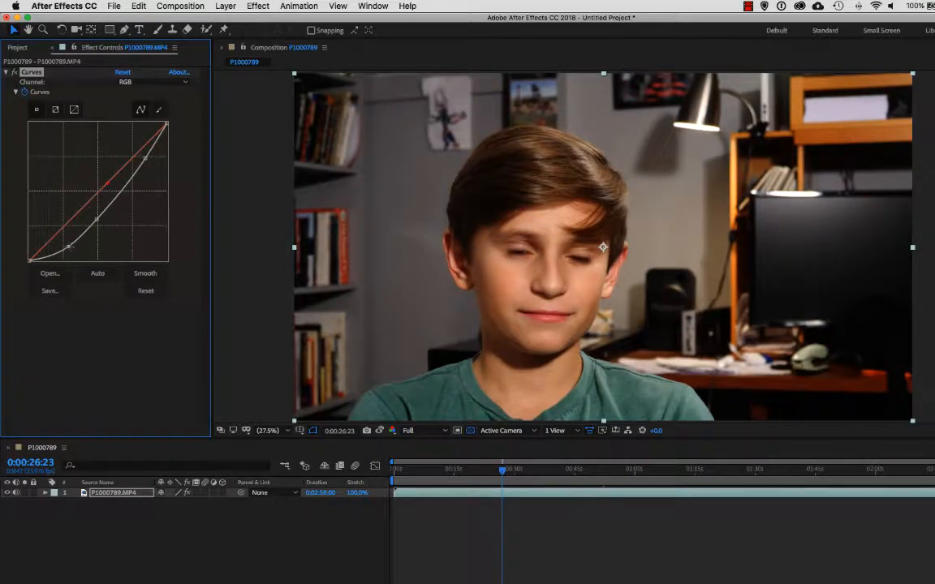
drag(69, 246, 56, 232)
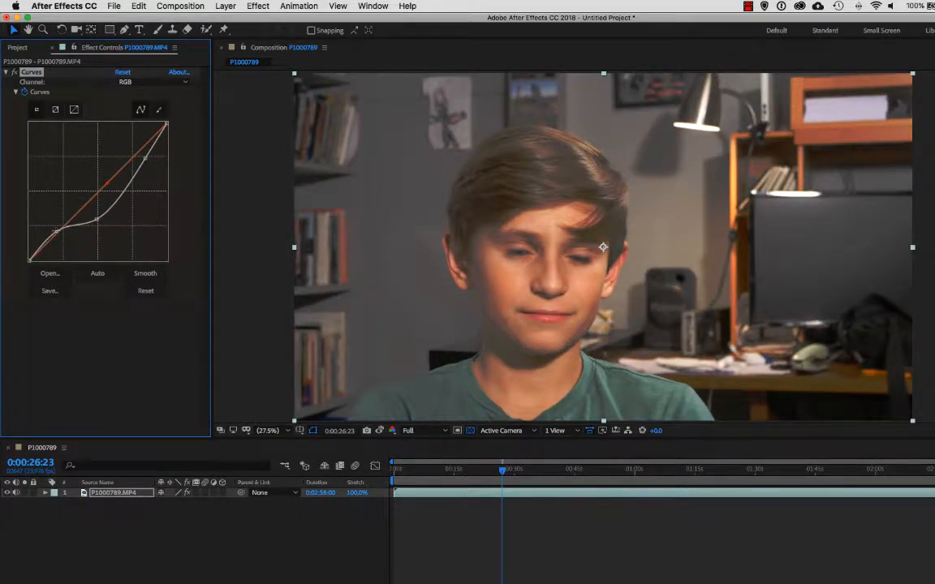
drag(97, 219, 95, 200)
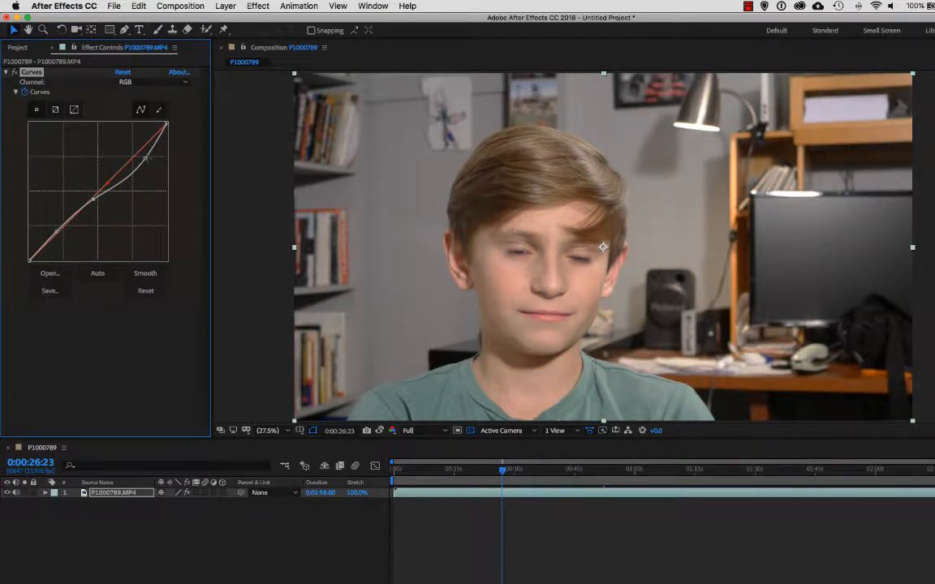
drag(145, 158, 138, 153)
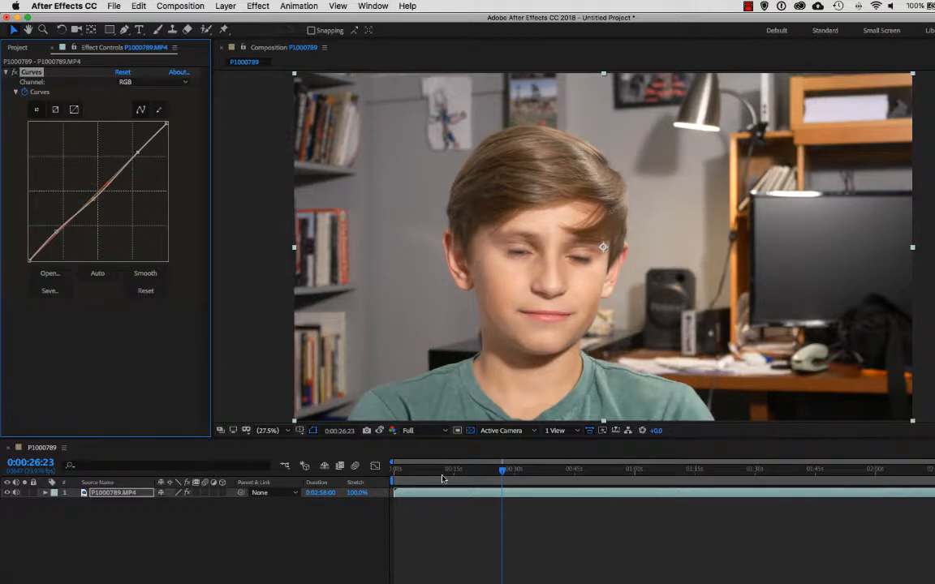
Step: Set the work area from 0:00:26:23 to 0:00:47:06 and preview it at Third resolution
drag(502, 469, 584, 470)
key(b)
key(n)
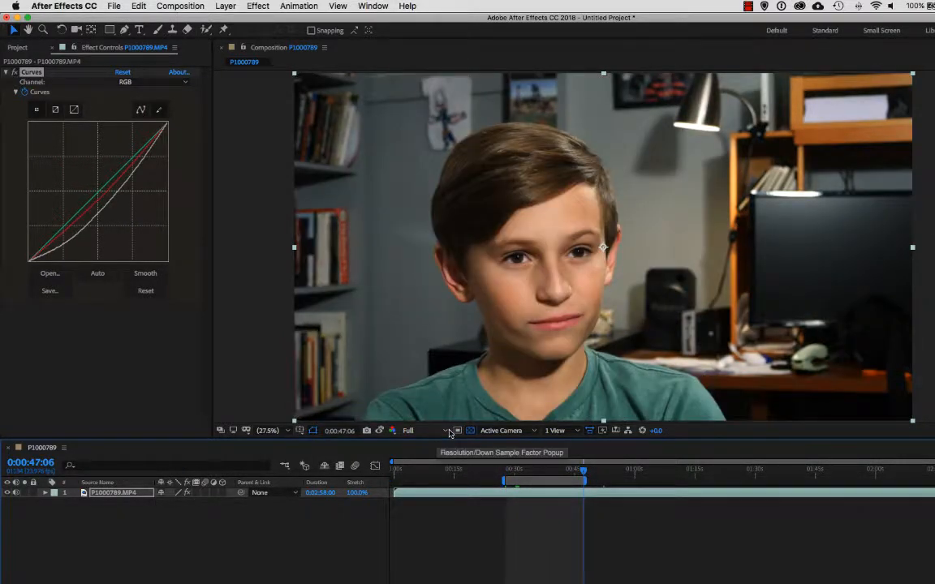
click(449, 431)
click(430, 483)
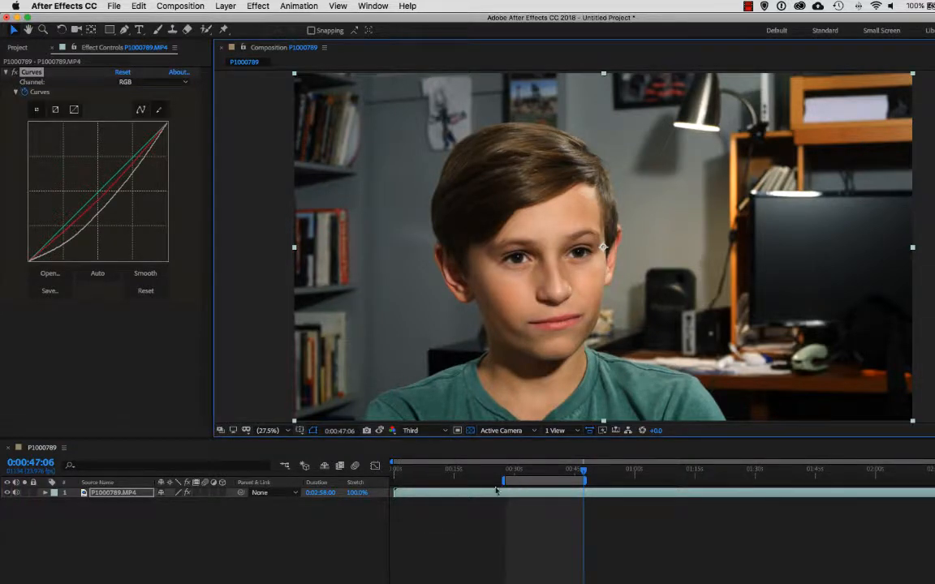
key(space)
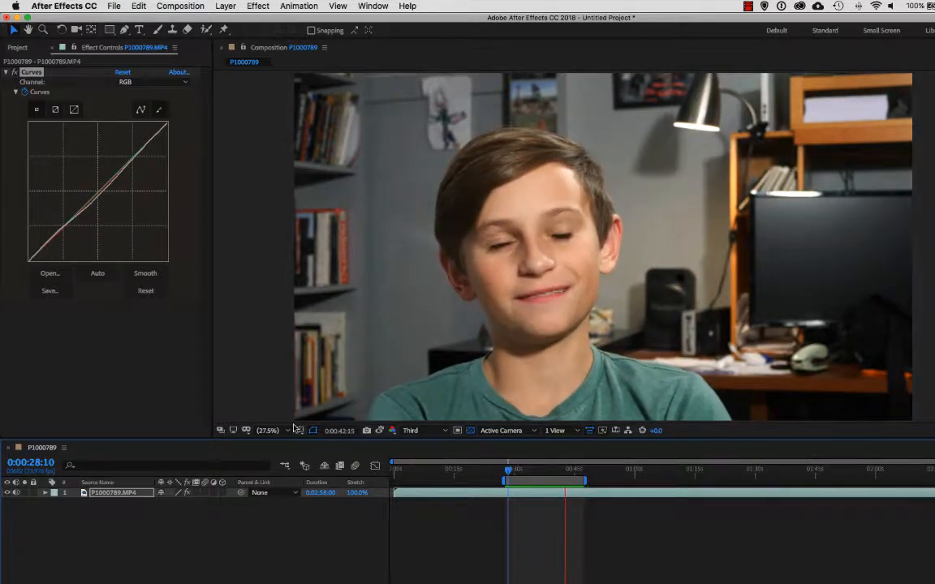
Step: Reveal the layer's Curves keyframes, move them to about 0:00:37 and 0:00:40, and narrow the work area around them
click(45, 493)
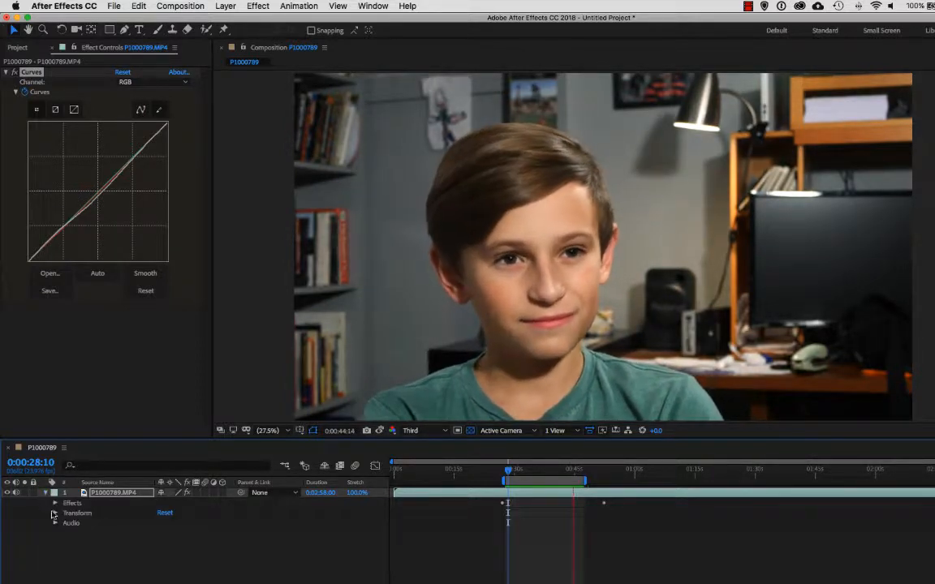
click(55, 503)
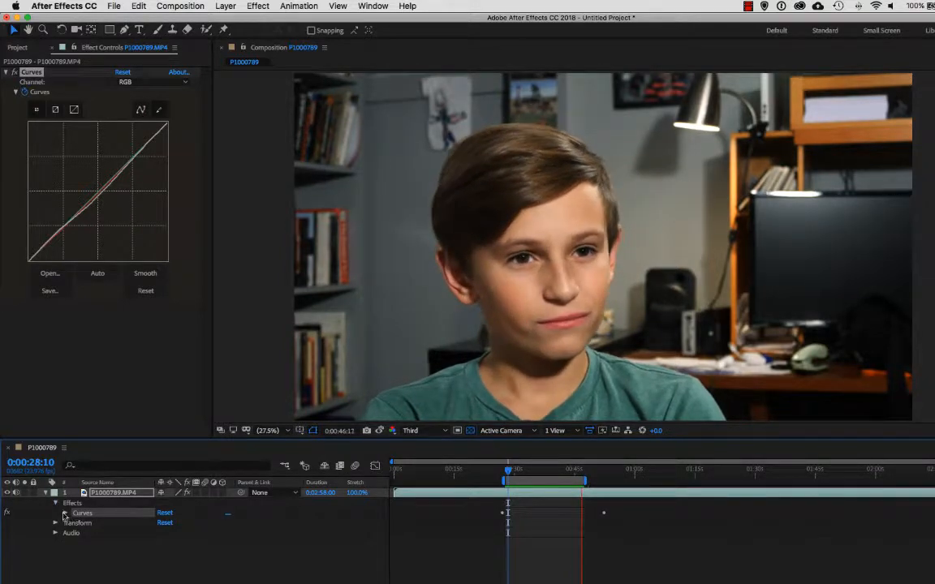
click(66, 513)
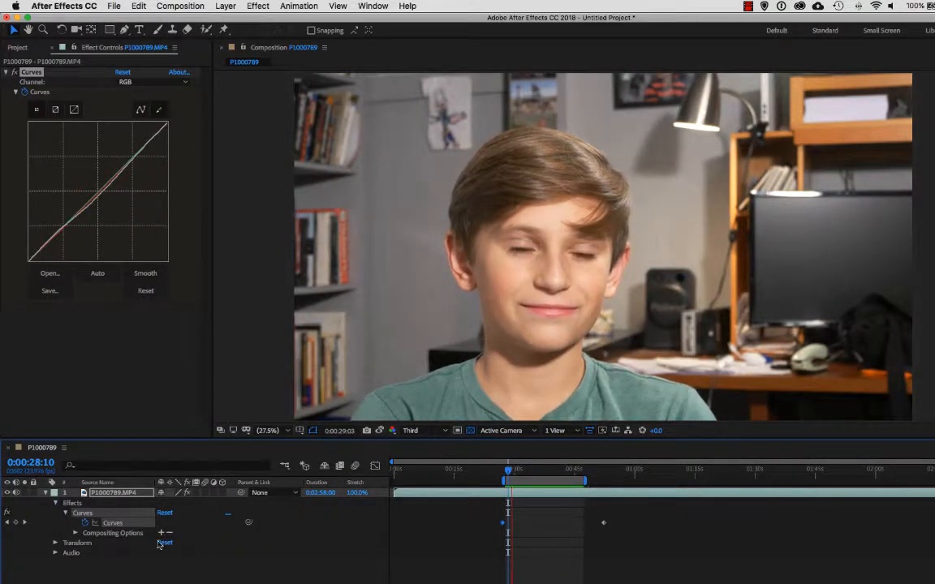
drag(510, 529, 545, 527)
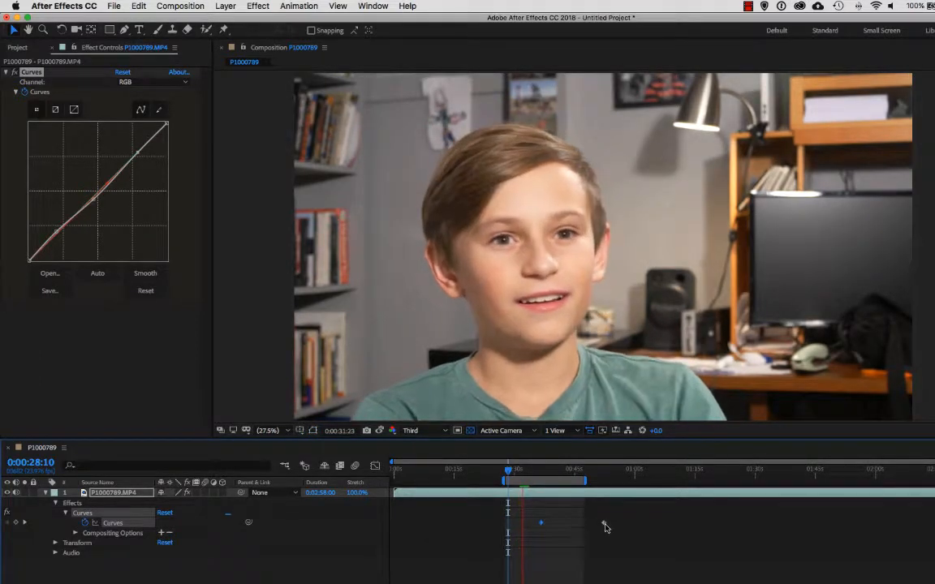
drag(603, 525, 555, 526)
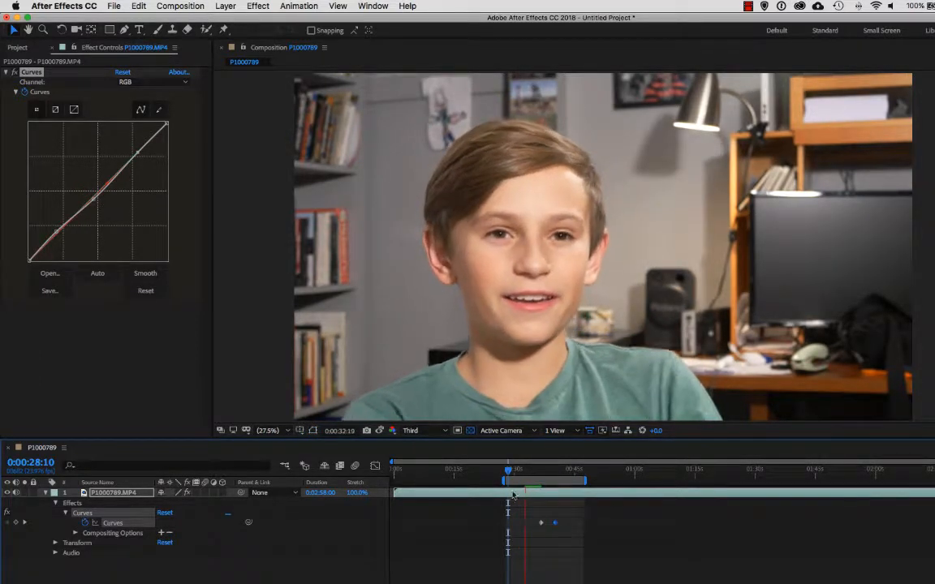
drag(502, 482, 530, 482)
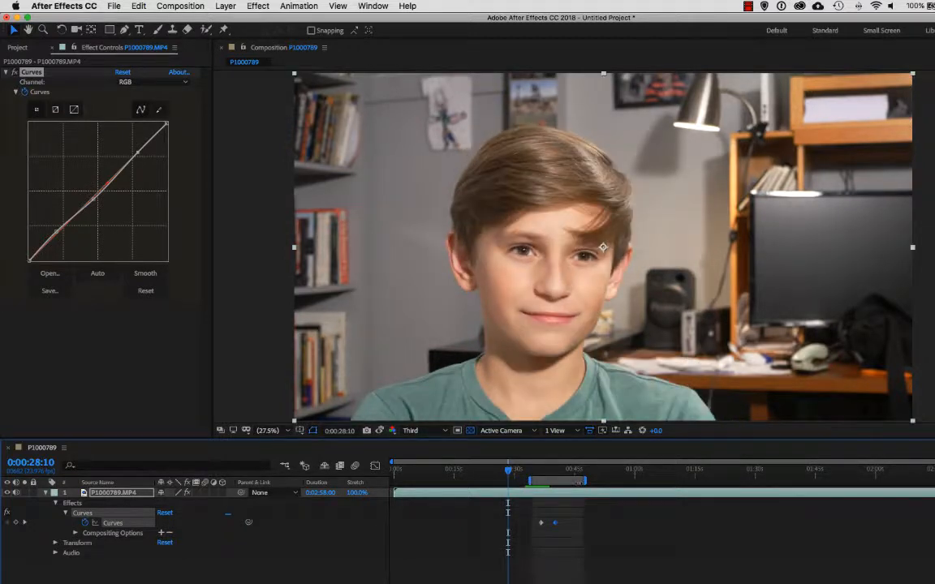
drag(587, 481, 572, 481)
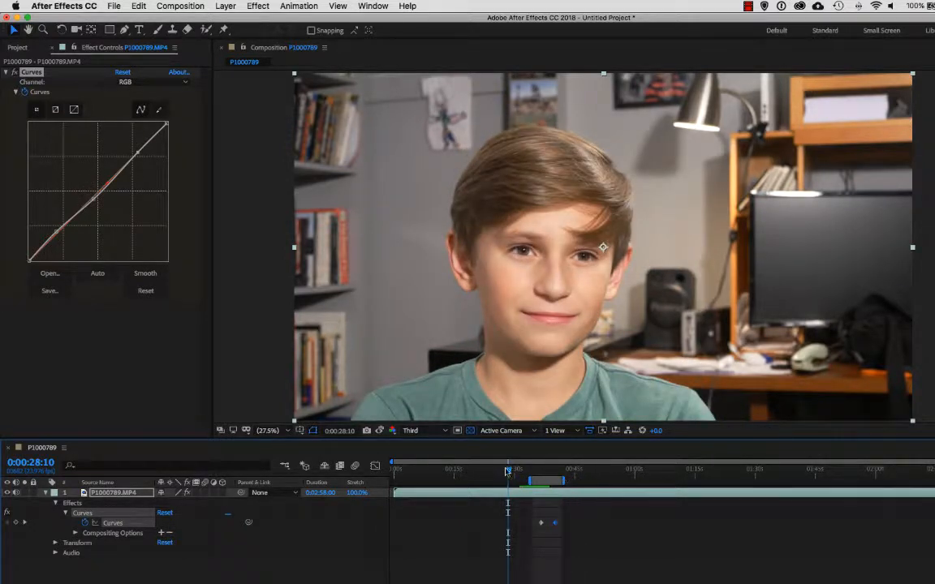
Step: Move the playhead to 0:00:35:00 and preview the keyframed Curves change on the clip
drag(511, 475, 536, 473)
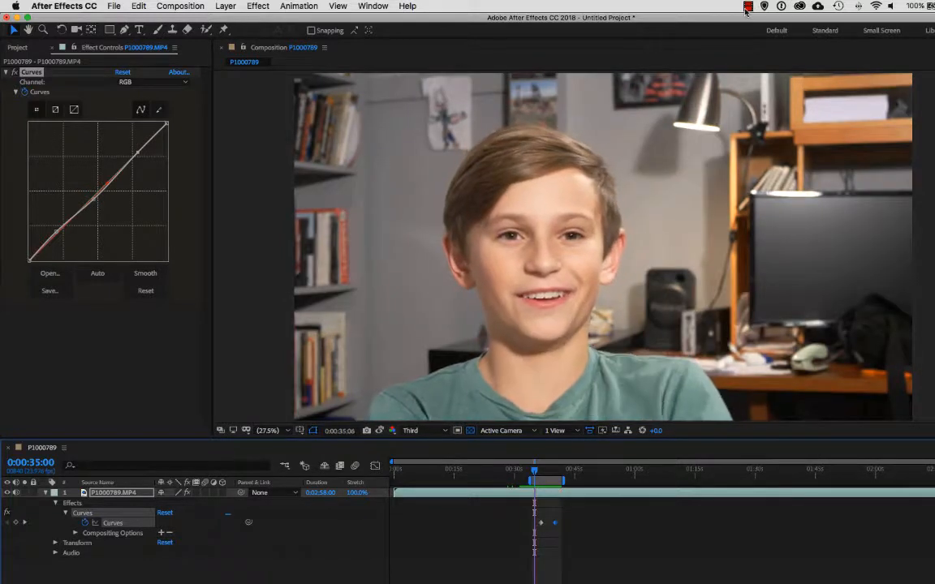
click(748, 7)
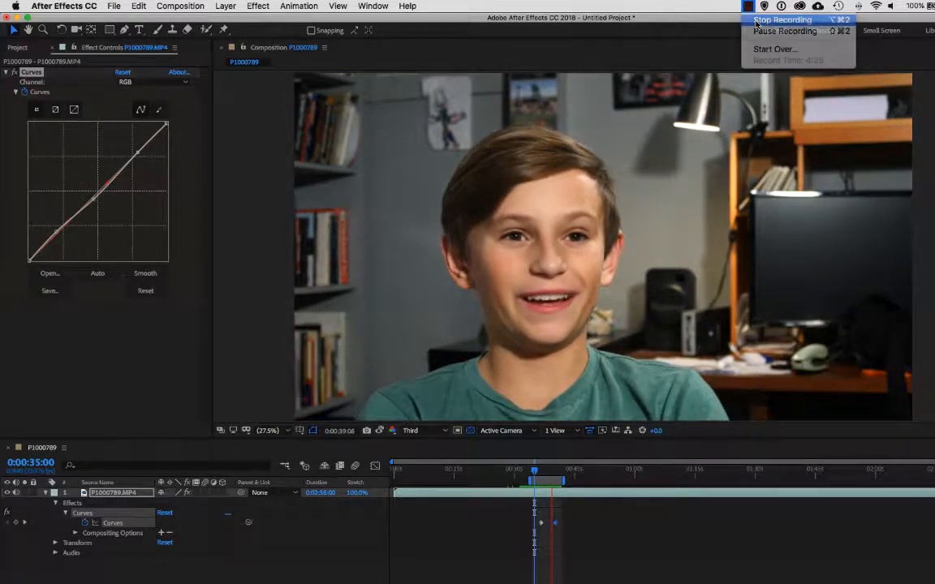
click(757, 20)
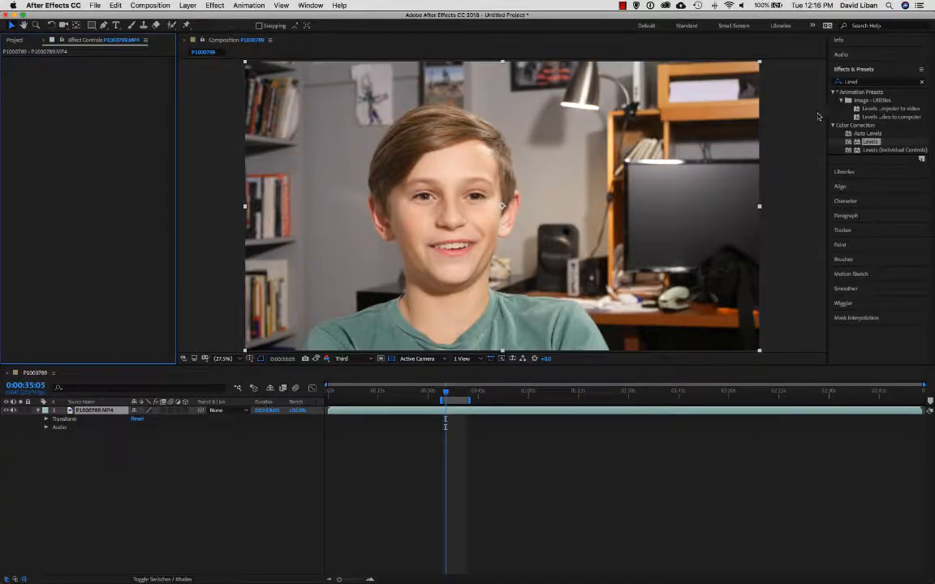
Step: Search the effects for "Levels" and apply the Levels effect to the P1000789.MP4 layer
click(872, 83)
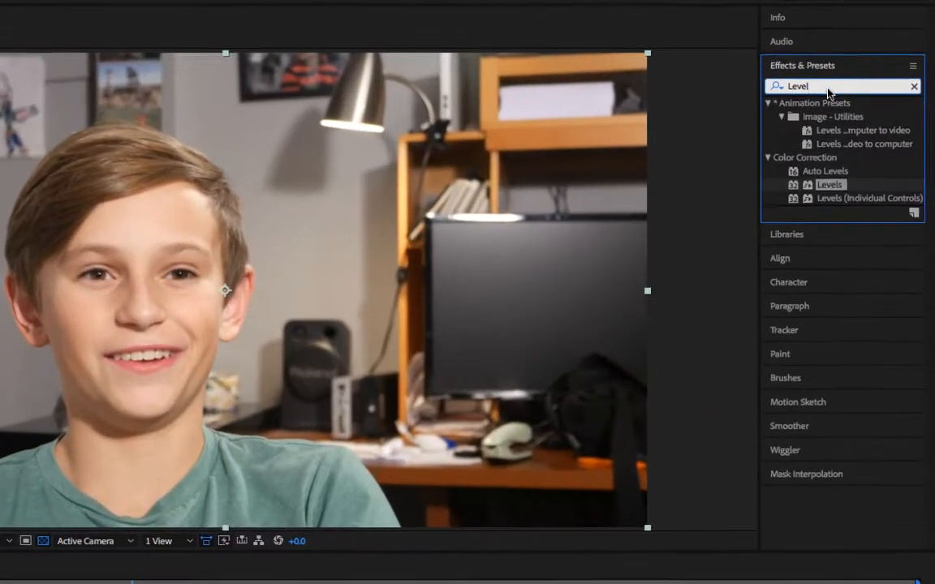
text(s)
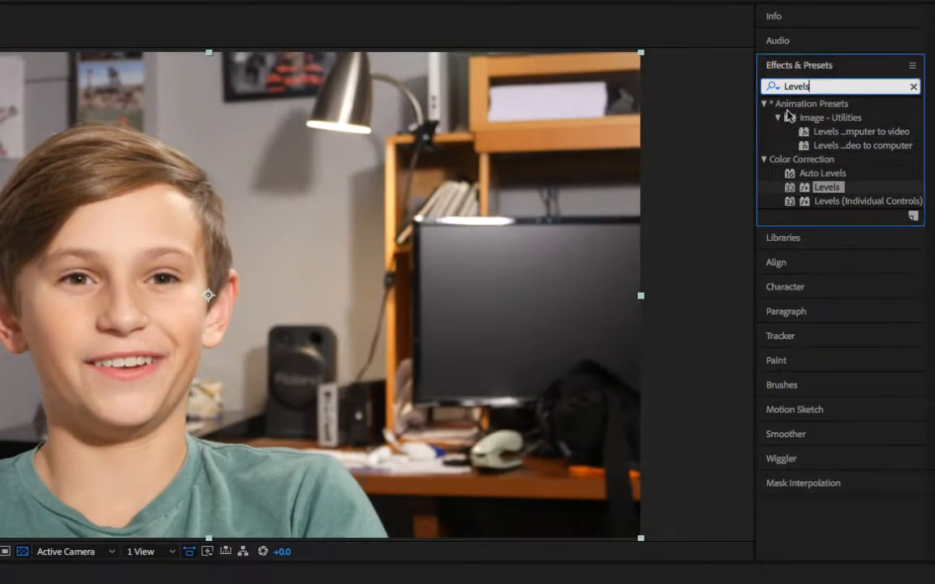
click(791, 190)
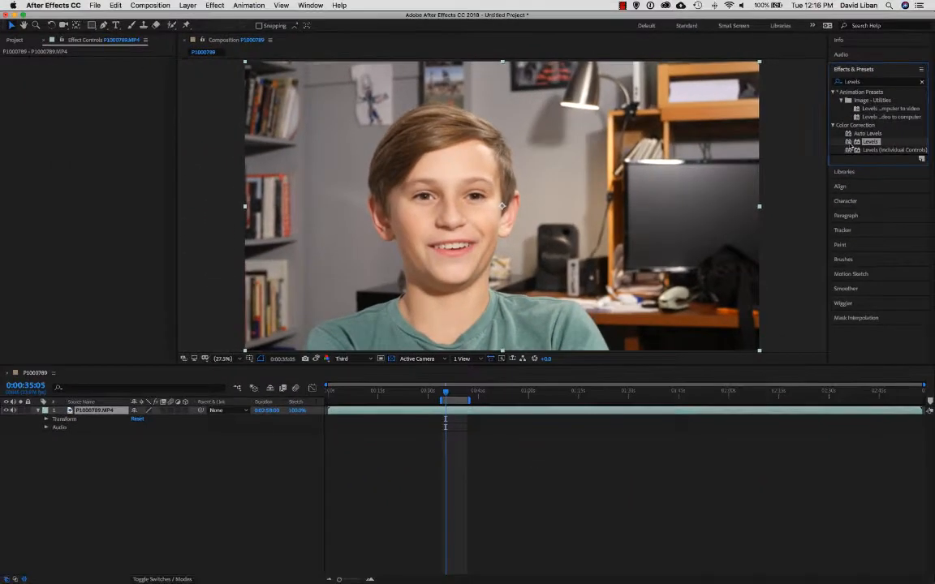
drag(850, 148, 446, 415)
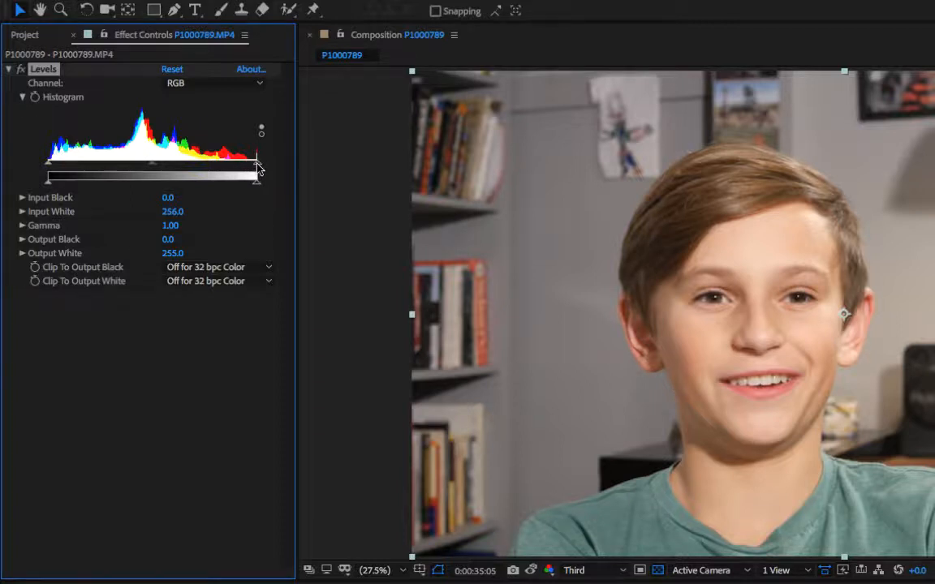
Step: Set the Levels input white to 243 and the gamma to 0.58
drag(257, 168, 250, 167)
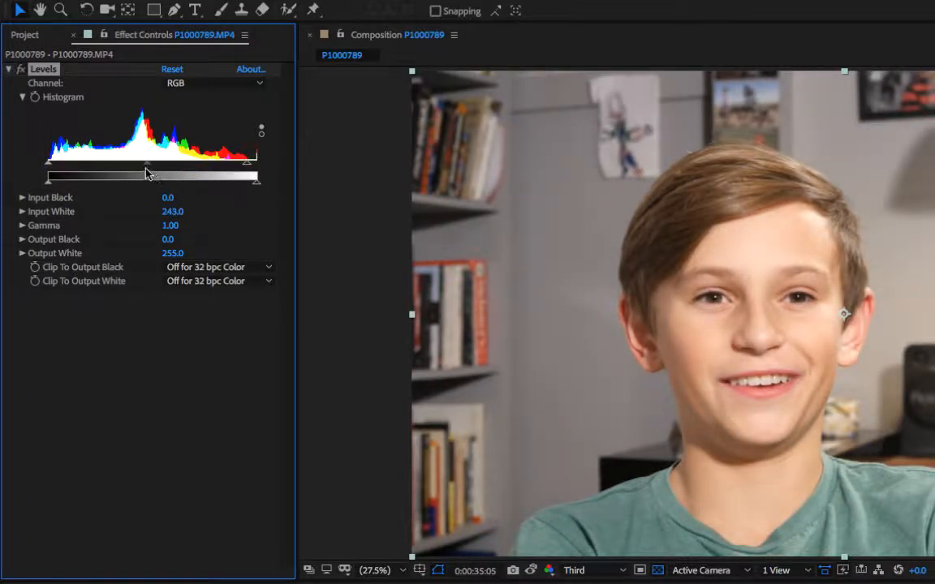
drag(150, 167, 154, 167)
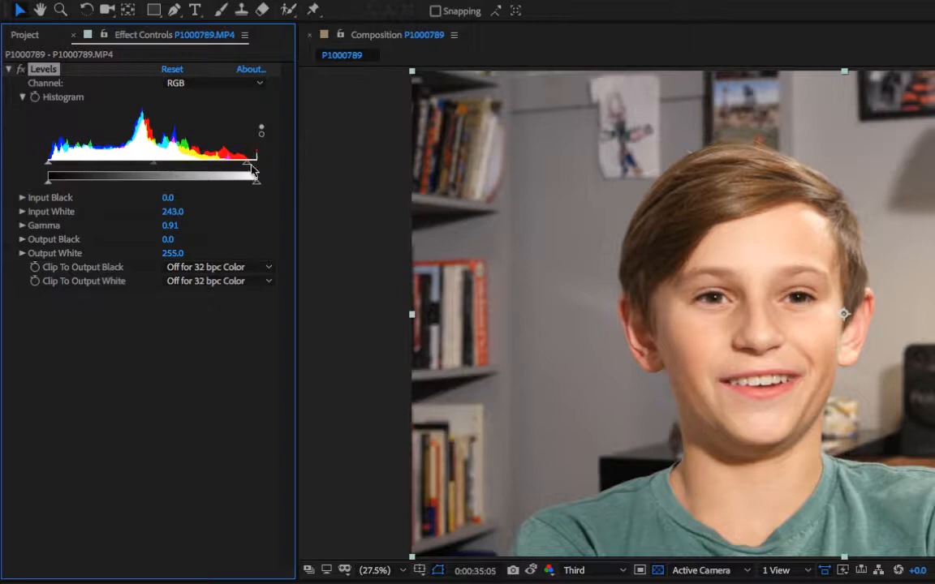
drag(154, 169, 182, 170)
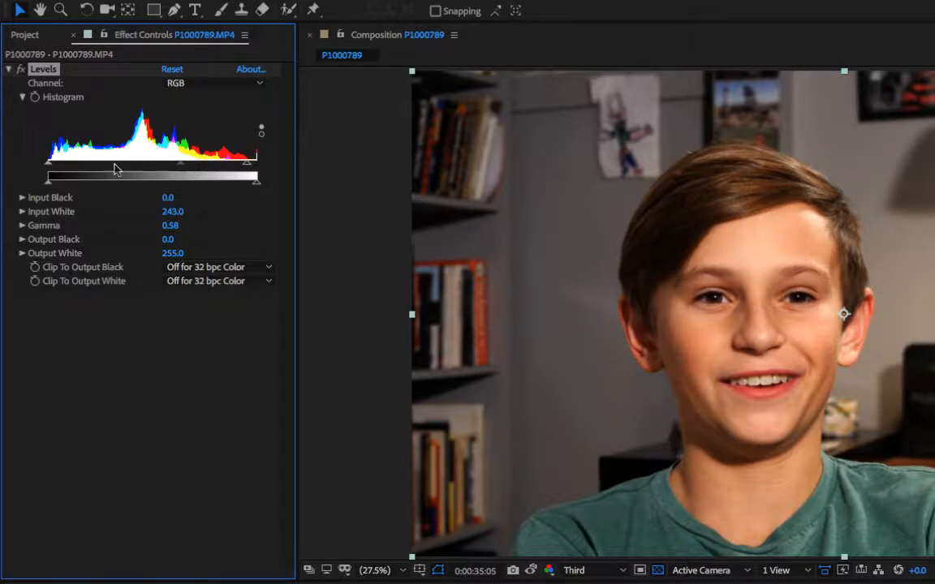
Step: Try a Levels input black of 17, return it to 0, and readjust the input white and gamma
mouse_move(49, 167)
mouse_down()
mouse_move(98, 168)
mouse_move(62, 169)
mouse_up()
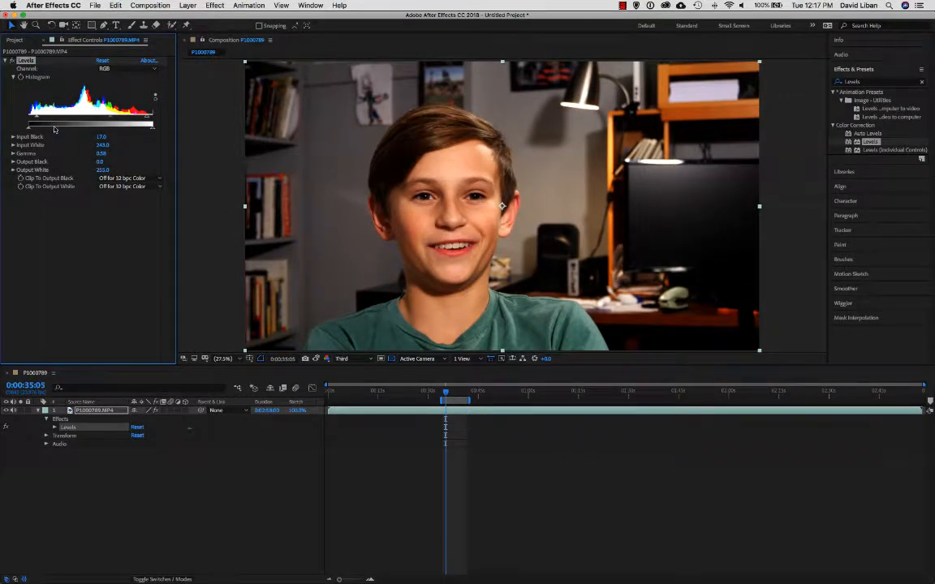
drag(36, 120, 24, 120)
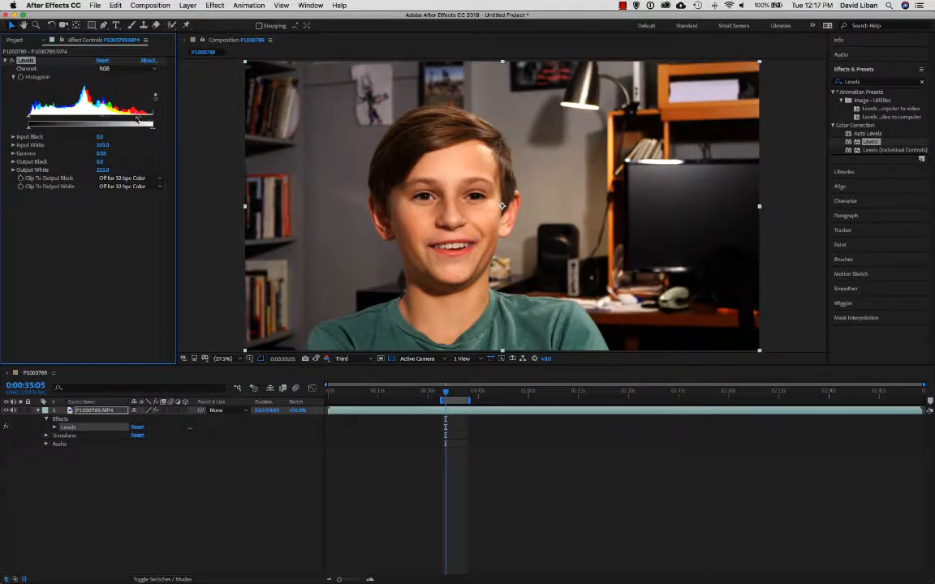
drag(138, 119, 147, 119)
mouse_move(101, 119)
mouse_down()
mouse_move(88, 119)
mouse_move(110, 120)
mouse_up()
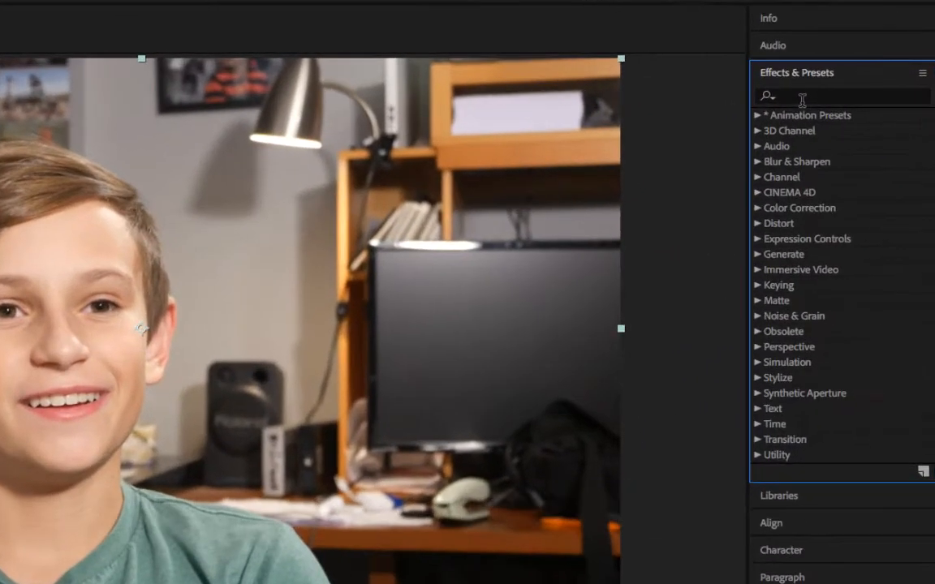
Step: Search the effects for "satura" and apply Hue/Saturation to the P1000789.MP4 layer
click(829, 97)
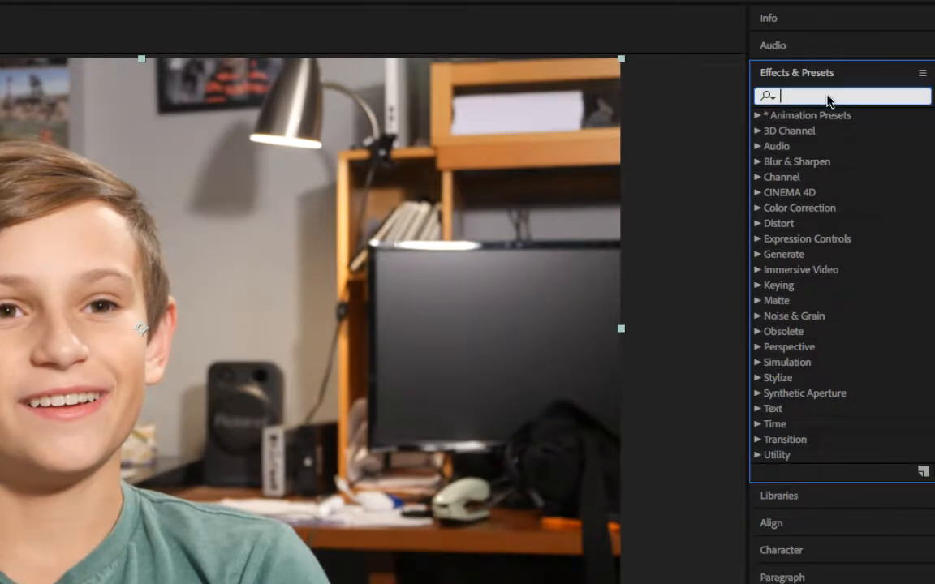
text(stat)
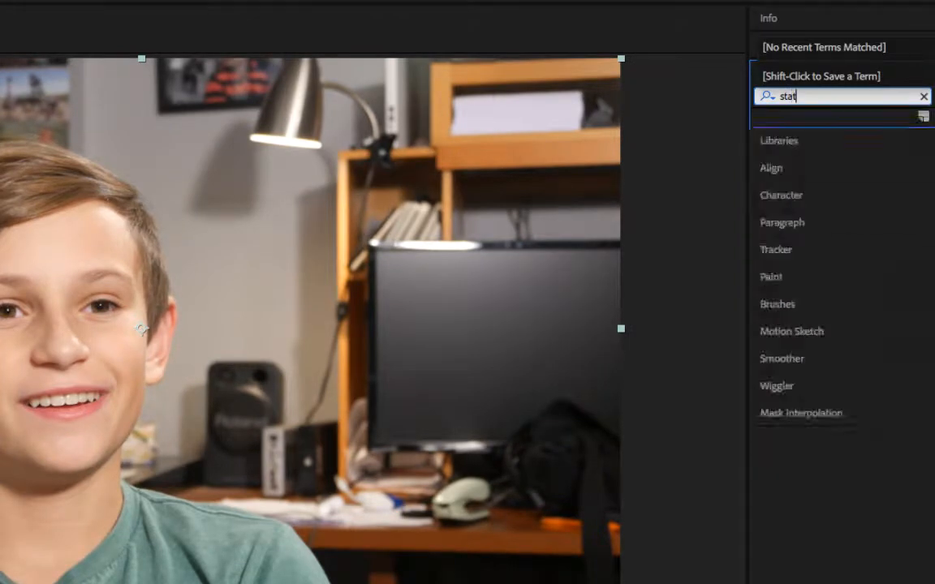
key(BackSpace)
key(BackSpace)
key(BackSpace)
text(atura)
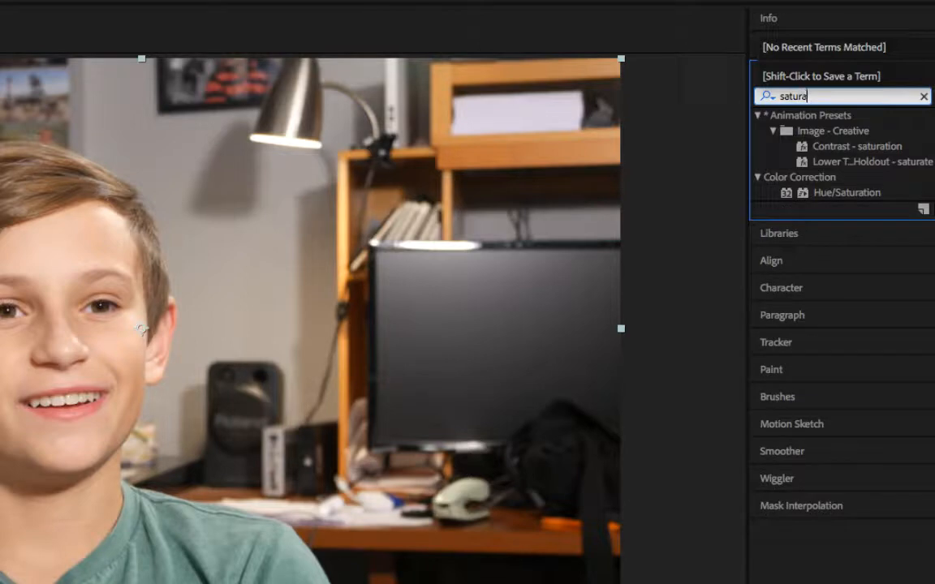
click(831, 195)
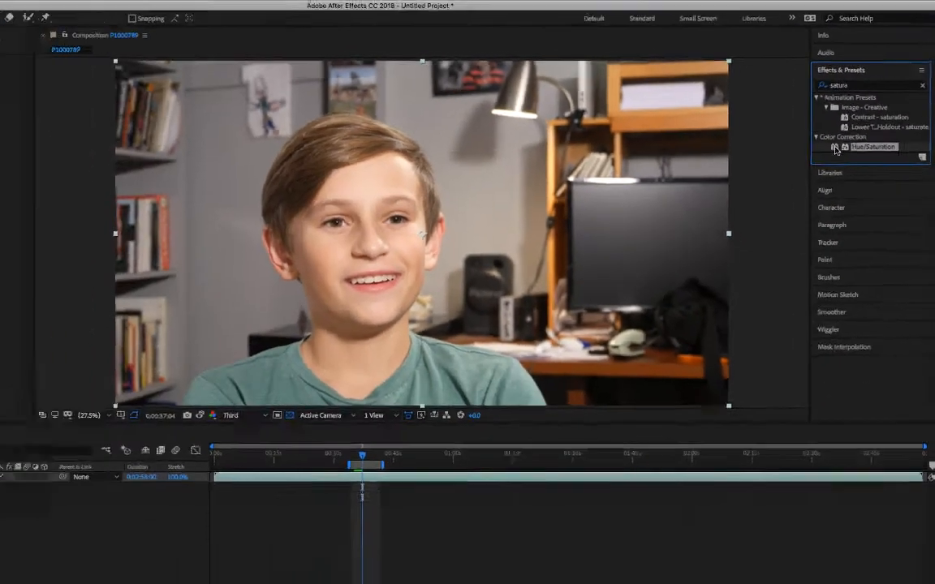
drag(835, 149, 409, 488)
drag(491, 423, 489, 414)
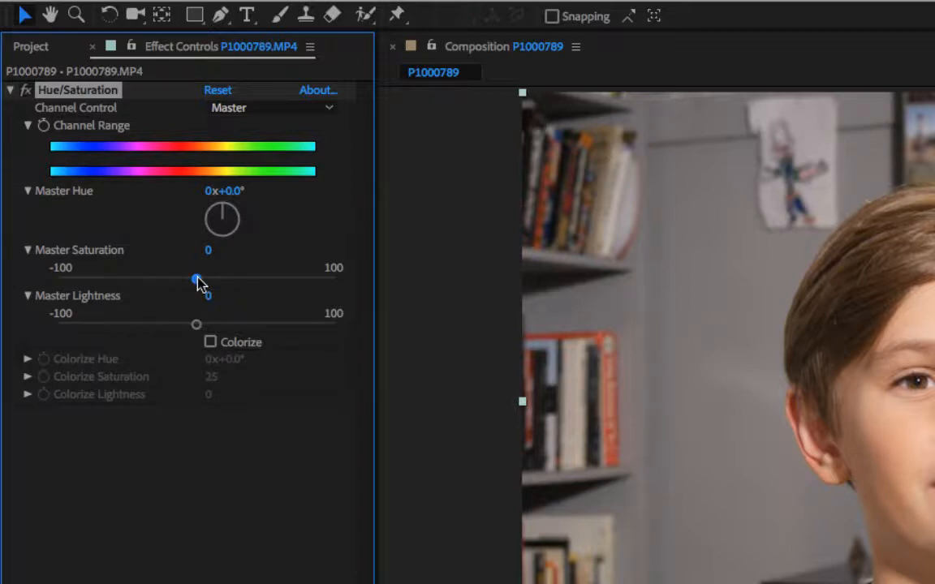
Step: Try Master Saturation at -100 to turn the clip black and white, and bring it back up to slightly above zero
drag(199, 283, 47, 280)
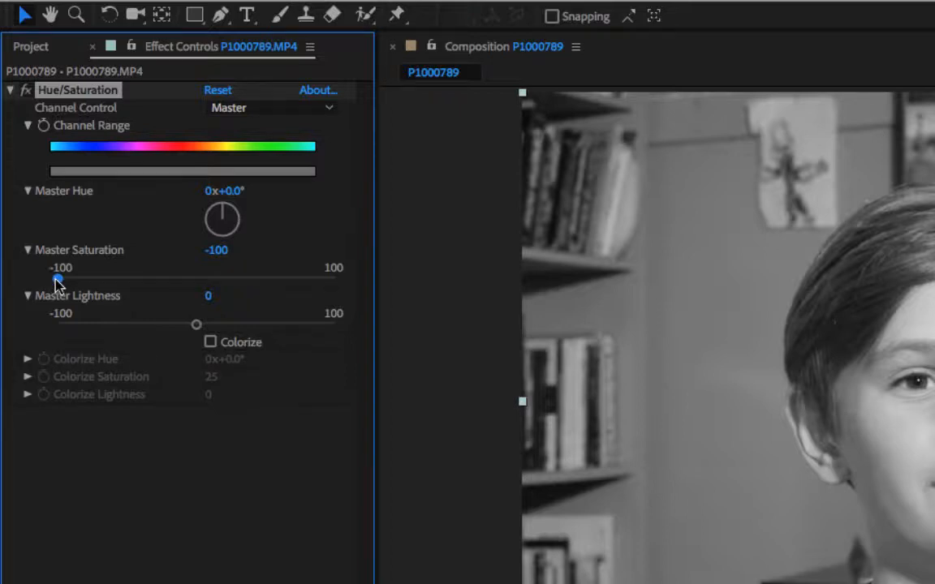
drag(56, 280, 187, 291)
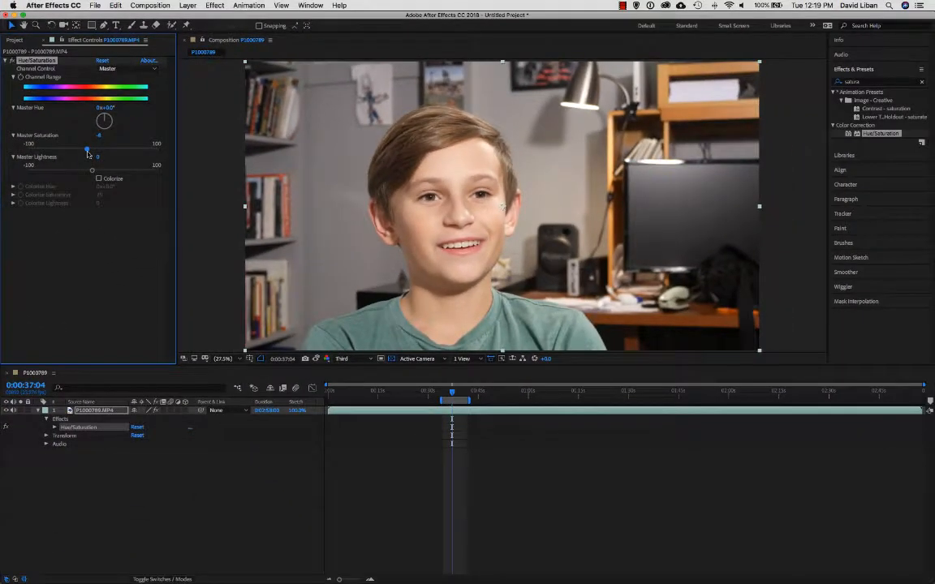
mouse_move(97, 155)
mouse_down()
mouse_move(170, 166)
mouse_move(106, 147)
mouse_up()
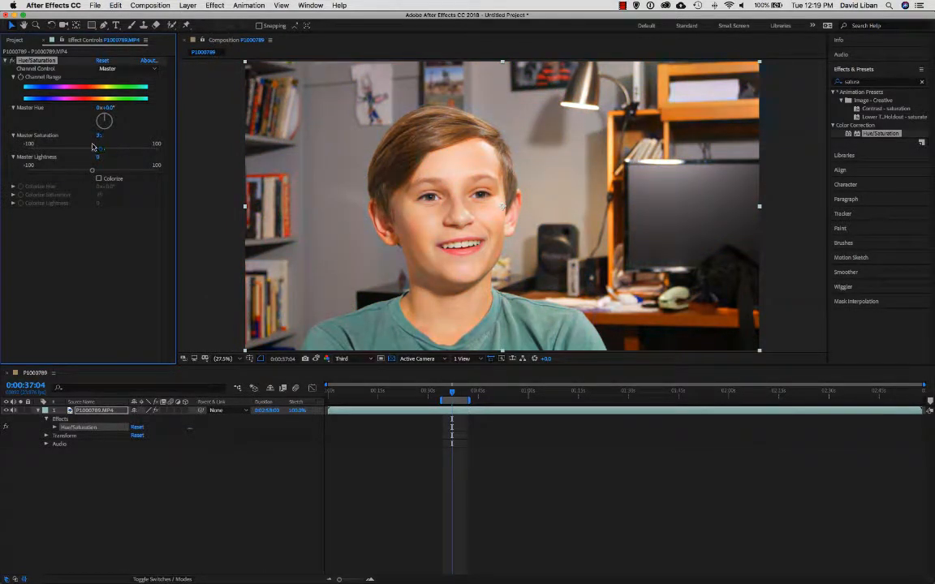
drag(93, 146, 92, 147)
Step: Set the Hue/Saturation effect's Red Saturation to -46 and Green Saturation to 78
click(120, 71)
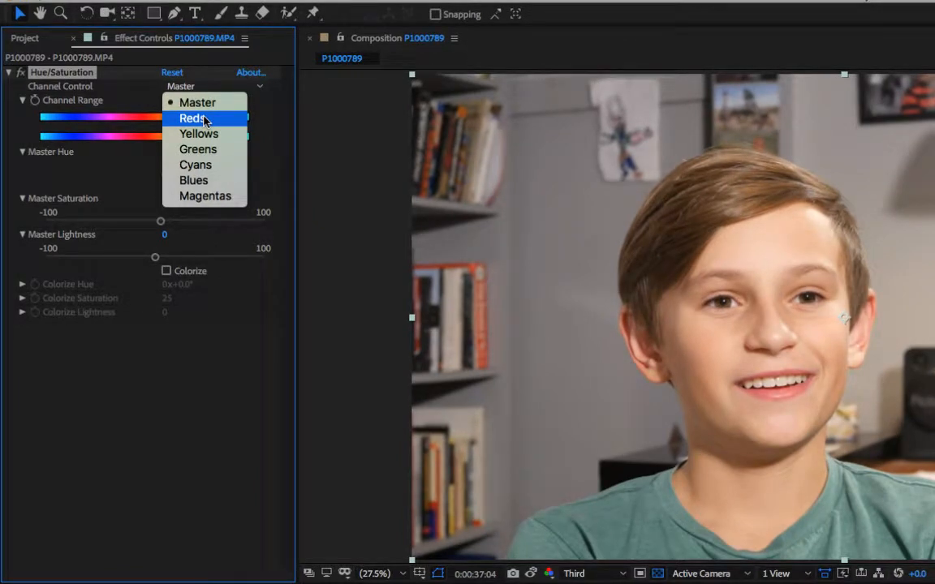
click(205, 120)
drag(160, 221, 106, 226)
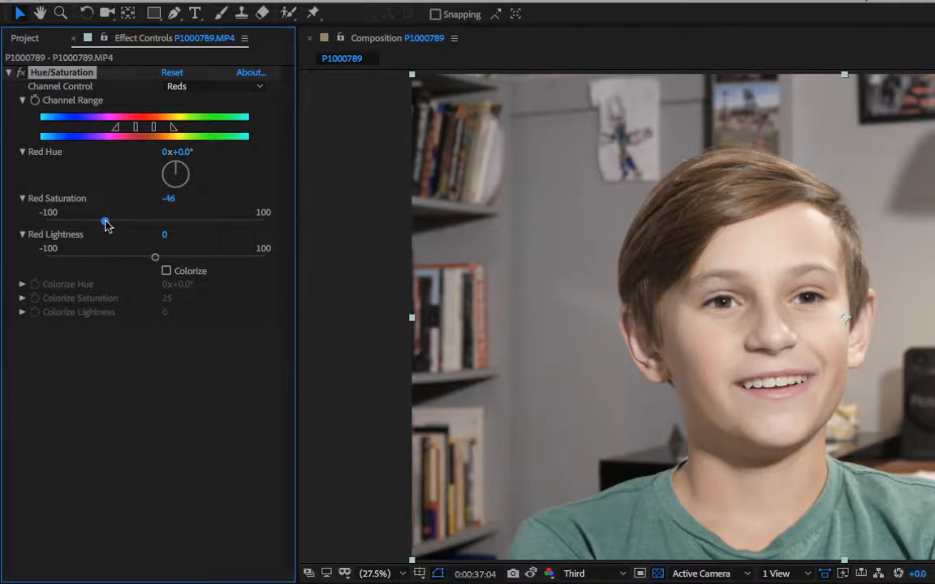
click(192, 91)
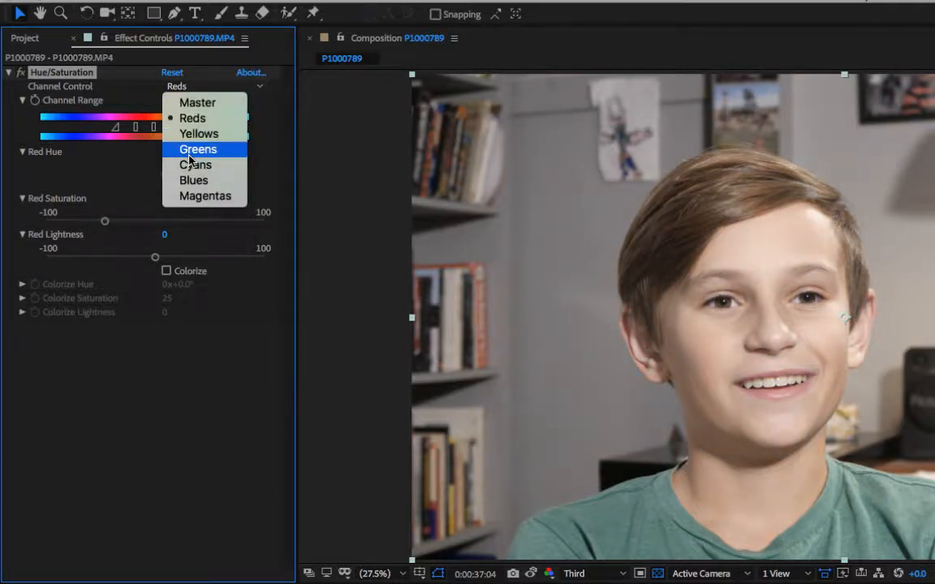
click(190, 151)
drag(157, 223, 241, 217)
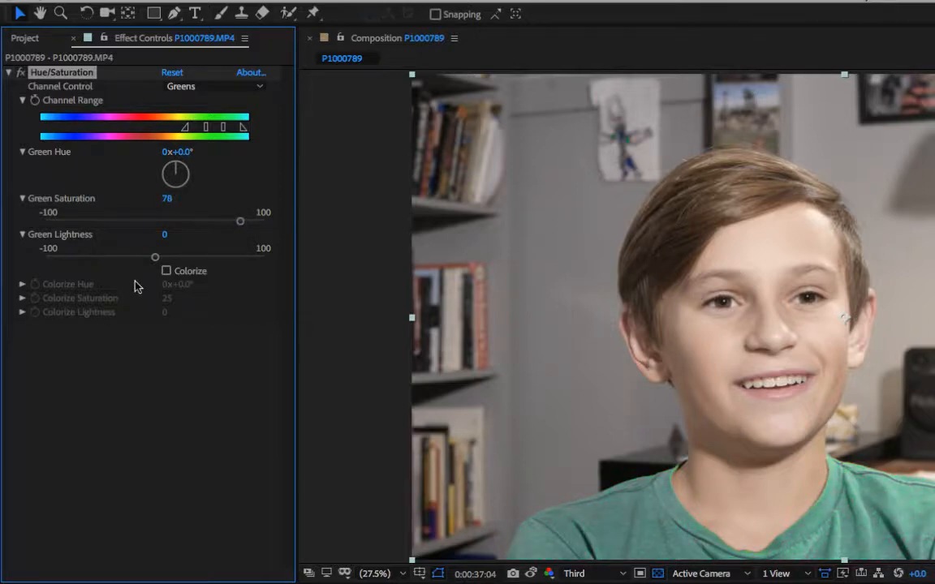
Step: Narrow the Reds channel range from its magenta side and reset the Hue/Saturation effect
click(209, 88)
click(202, 117)
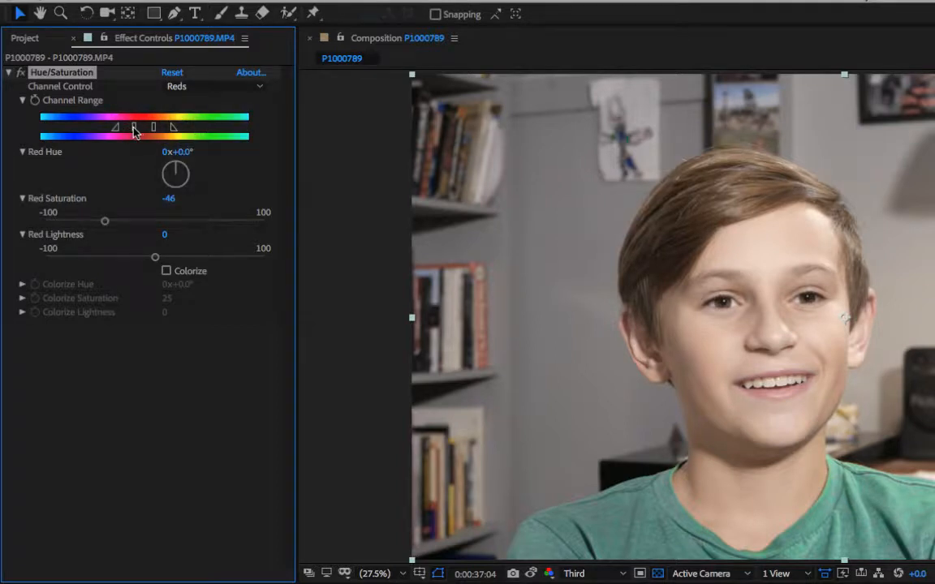
drag(134, 128, 144, 130)
click(181, 74)
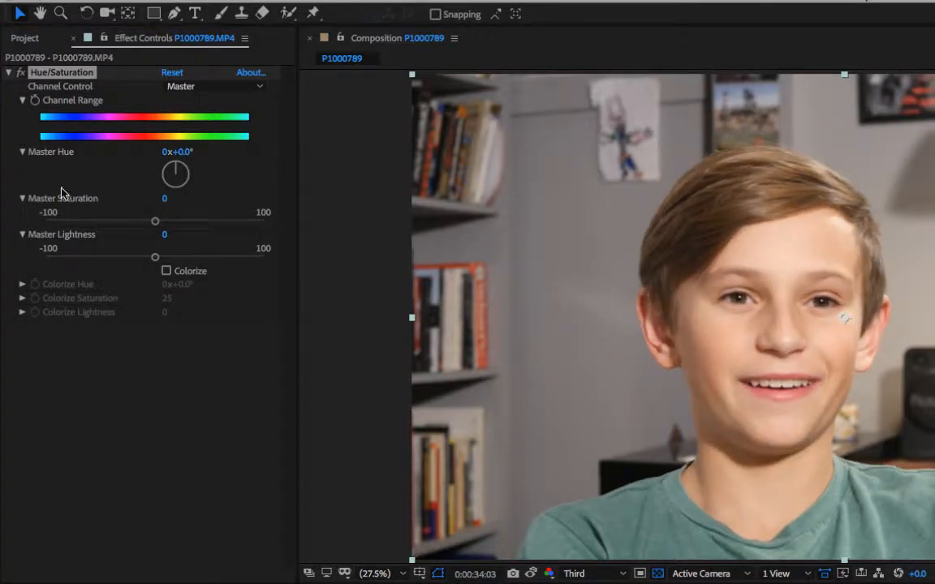
Step: Start keyframing Channel Range at 0:00:34:03, try a Master Hue of 268° at 0:00:40:23, and reset the Hue/Saturation effect
click(34, 106)
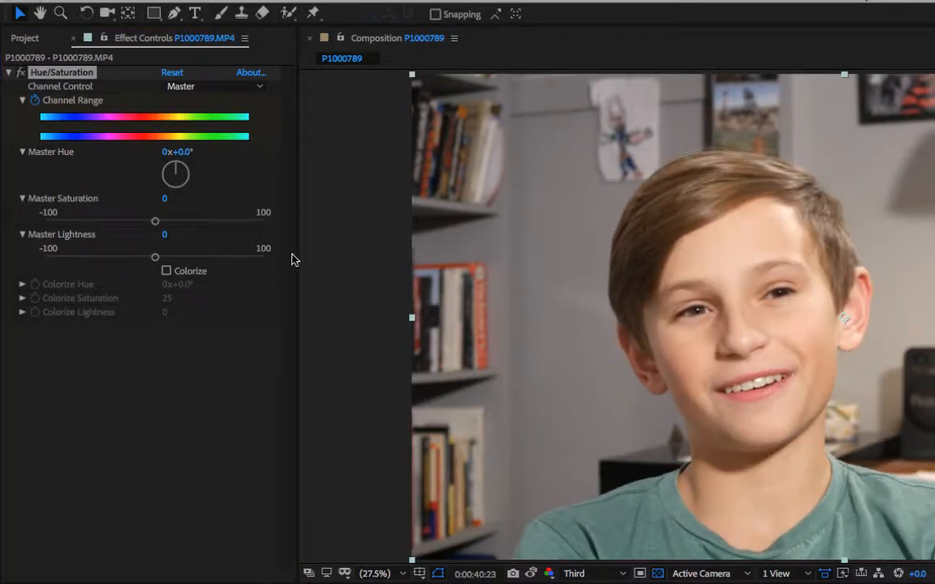
mouse_move(179, 168)
mouse_down()
mouse_move(194, 177)
mouse_move(193, 200)
mouse_move(169, 198)
mouse_move(161, 176)
mouse_move(173, 167)
mouse_move(161, 170)
mouse_up()
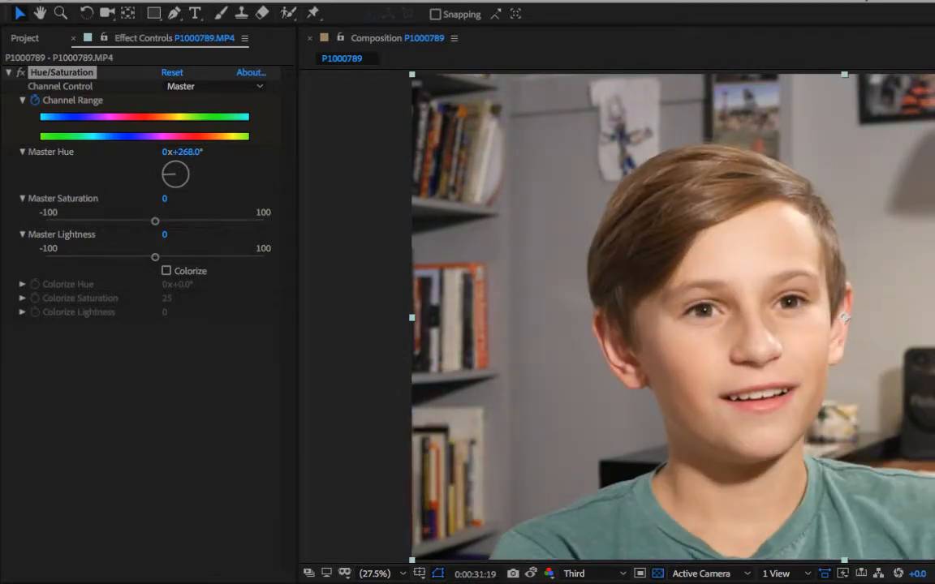
click(165, 72)
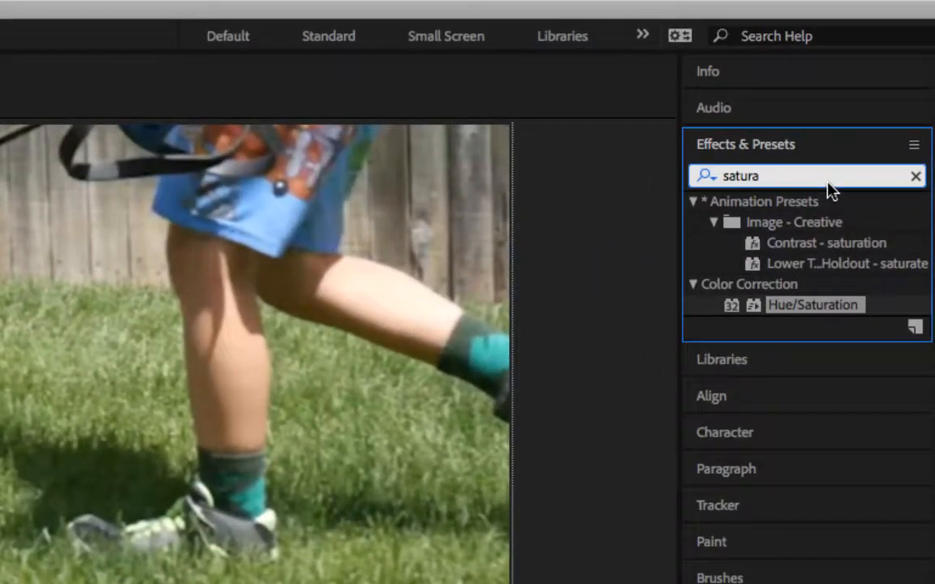
Step: Search the effects for "levels" and apply the Levels effect to the Atari walking1.mp4 layer
key(BackSpace)
key(BackSpace)
key(BackSpace)
key(BackSpace)
key(BackSpace)
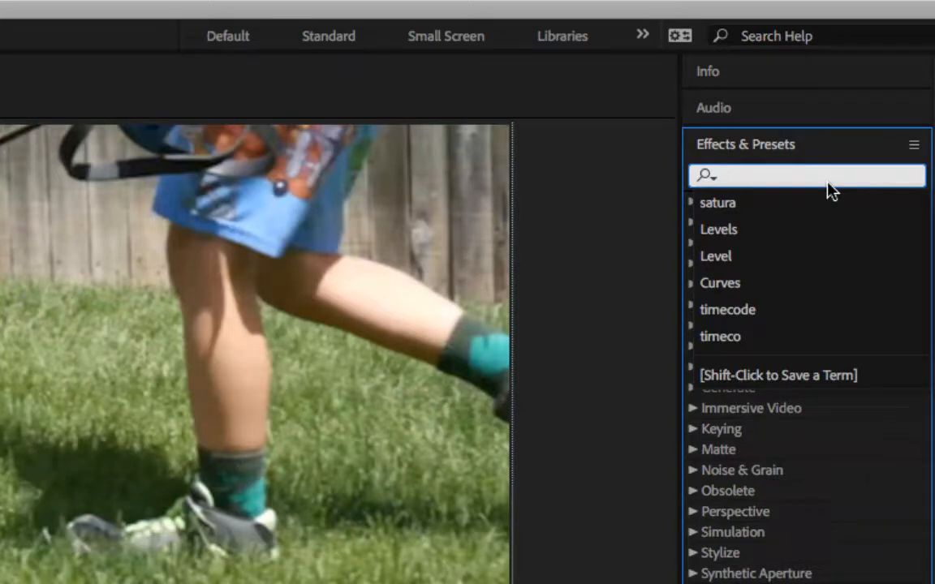
text(levels)
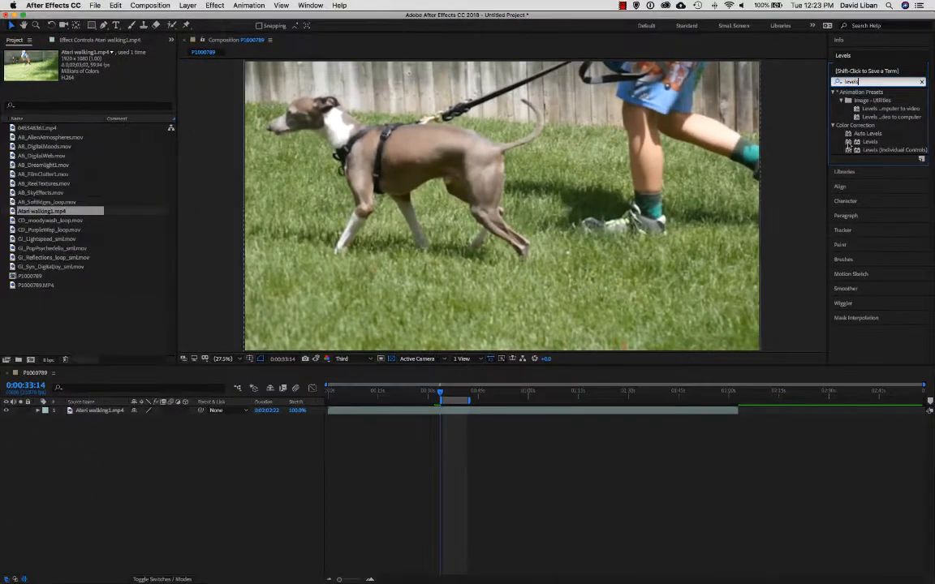
drag(786, 325, 497, 410)
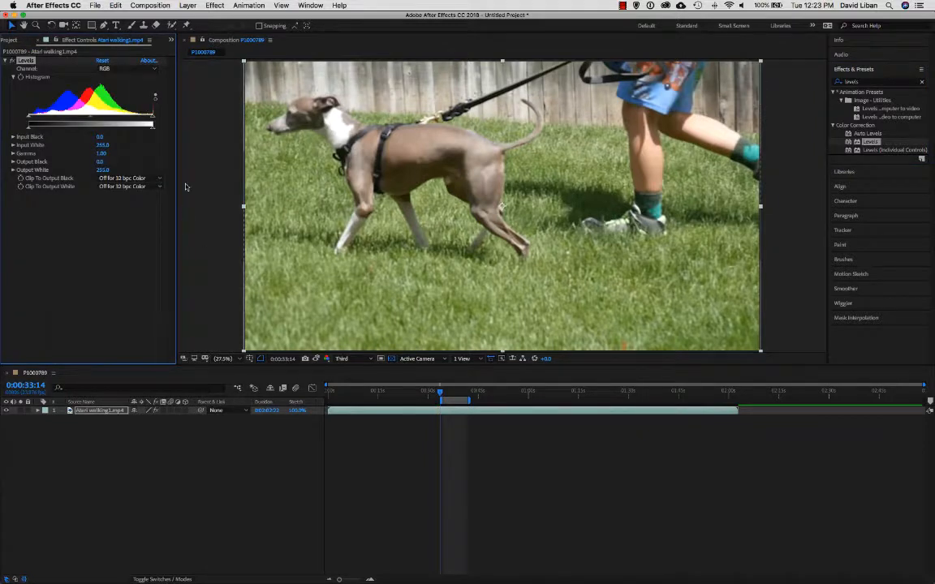
Step: Set the Levels gamma of Atari walking1.mp4 to 0.63 and preview the work area
drag(94, 119, 109, 119)
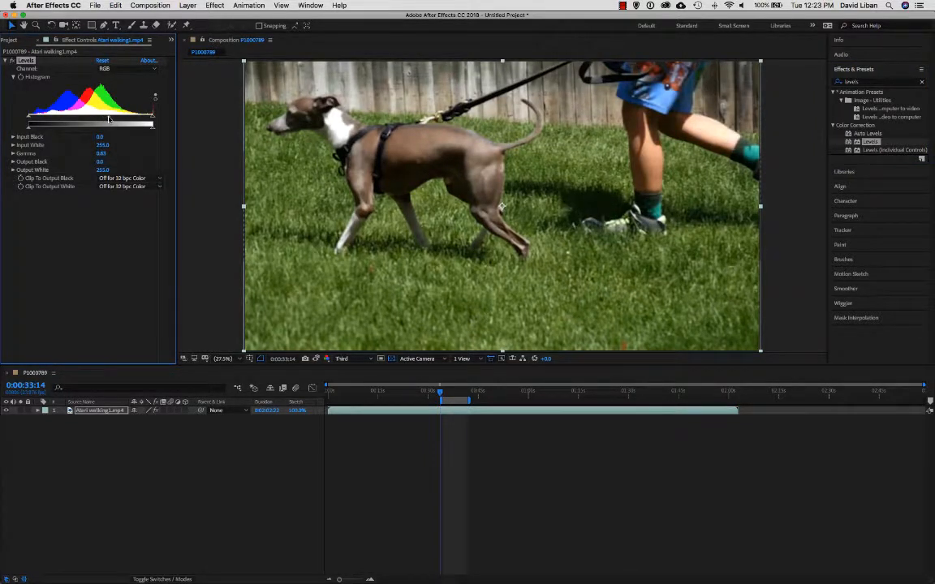
key(space)
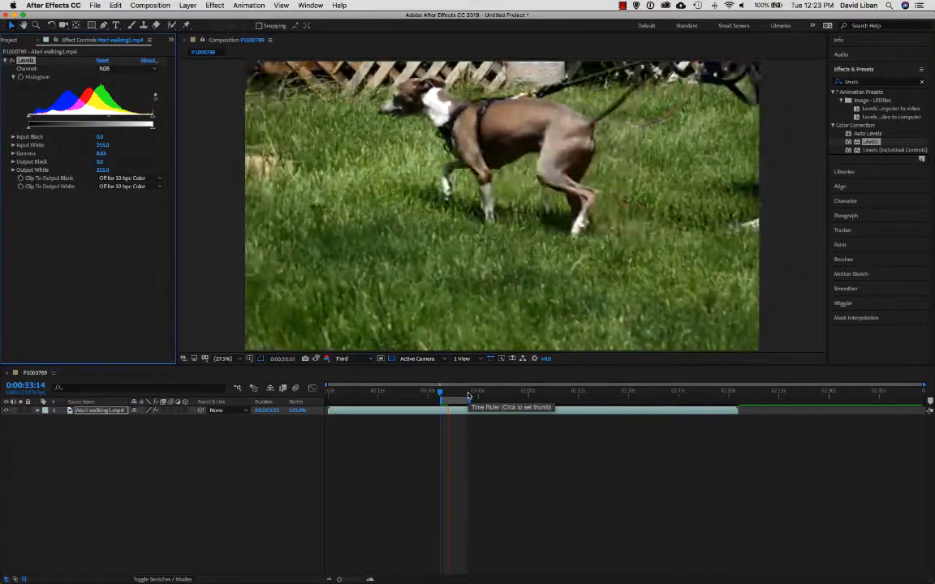
Step: Stop the work area preview and play the AB_FilmClutter1.mov footage from the project
key(space)
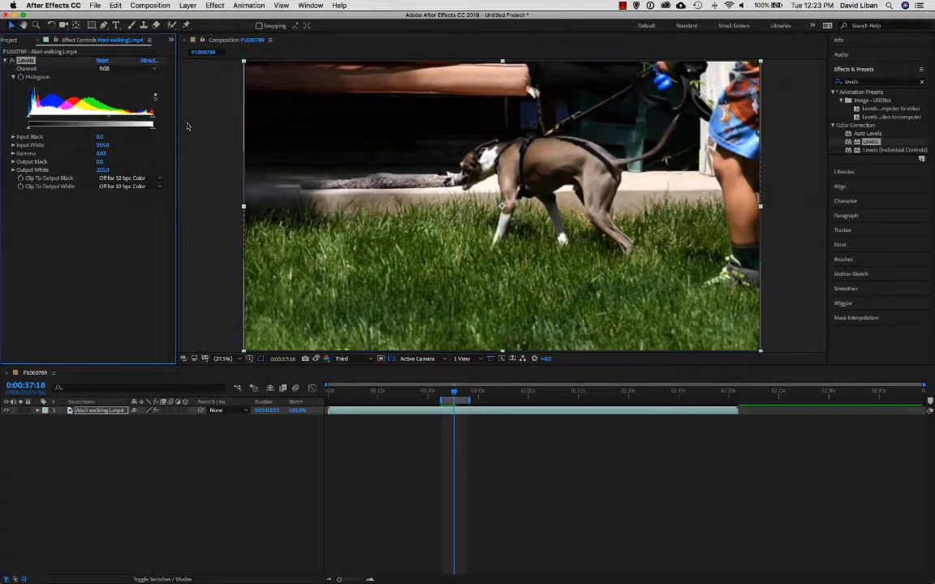
click(11, 40)
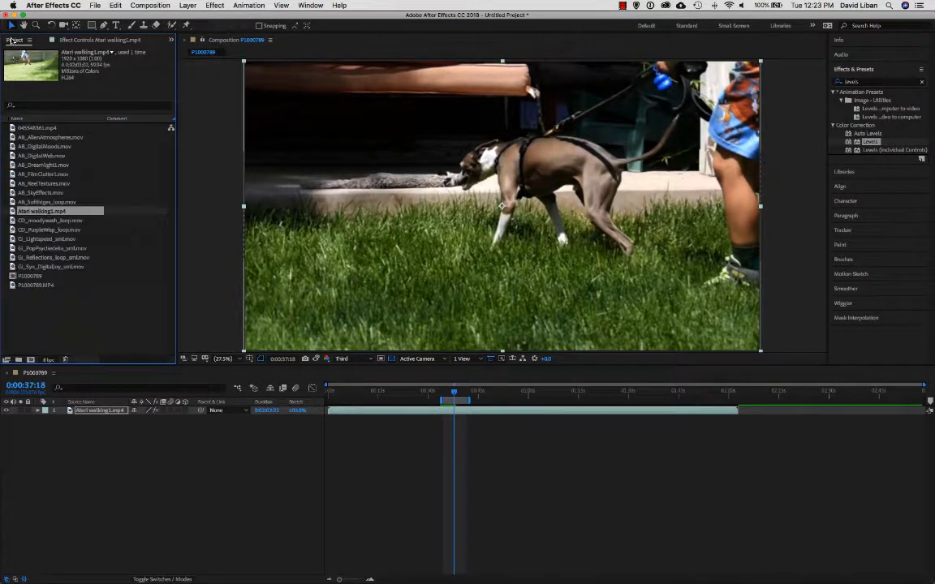
click(79, 312)
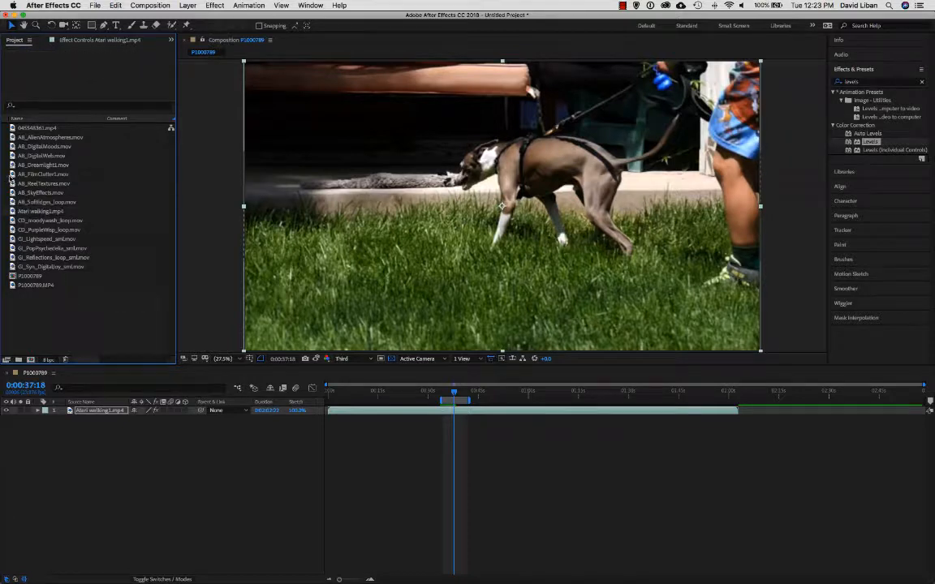
click(11, 175)
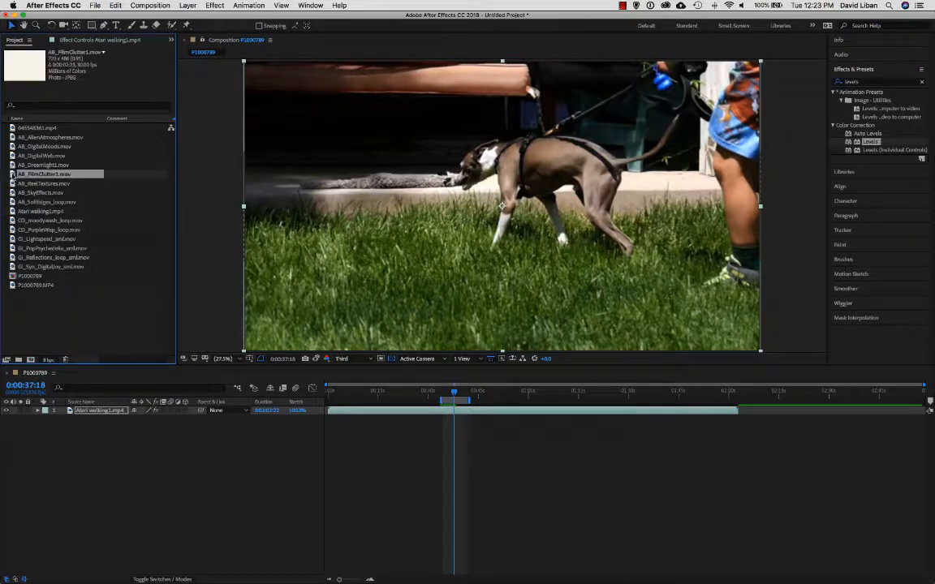
double_click(11, 175)
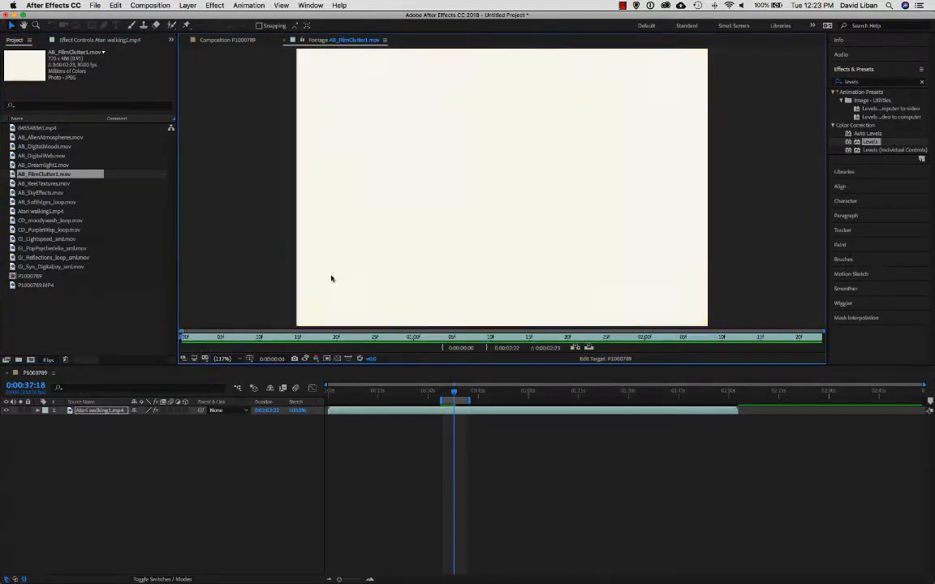
key(space)
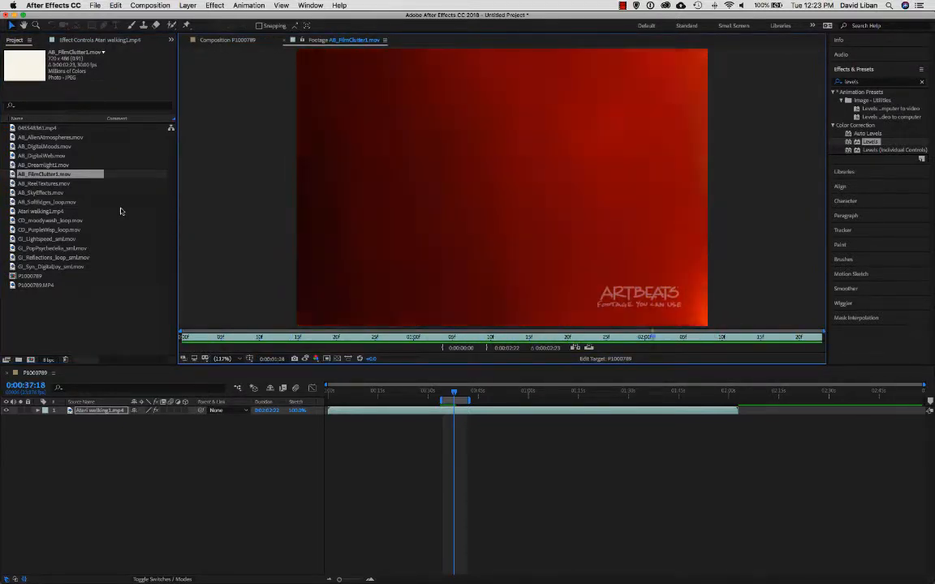
Step: Preview the AB_ReelTextures.mov and AB_SkyEffects.mov footage, and replay AB_FilmClutter1.mov for comparison
double_click(12, 184)
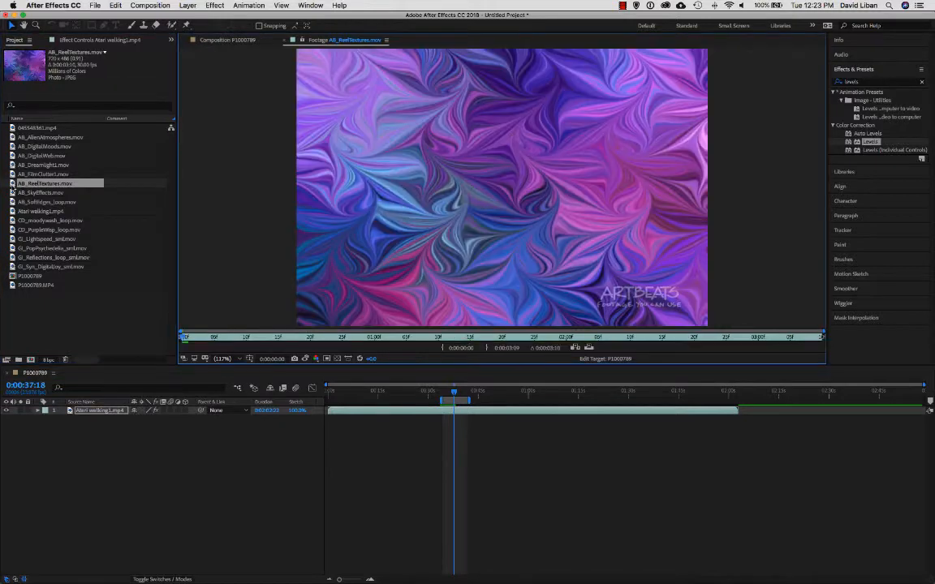
key(space)
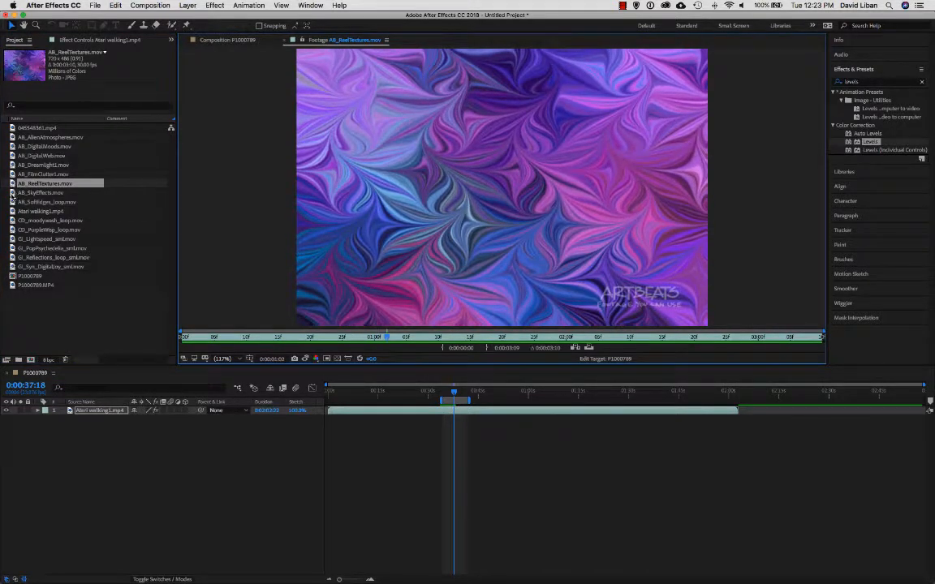
double_click(11, 193)
key(space)
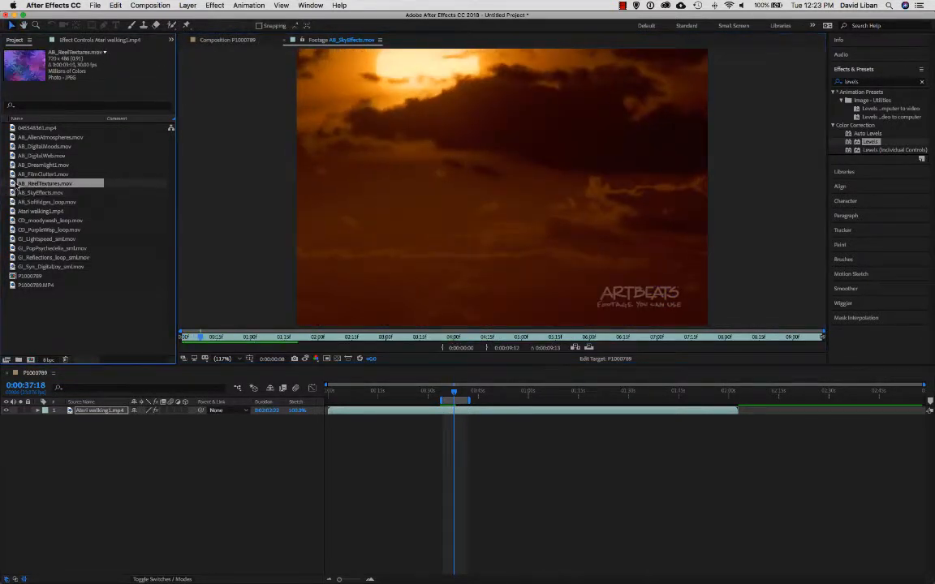
double_click(16, 185)
double_click(13, 174)
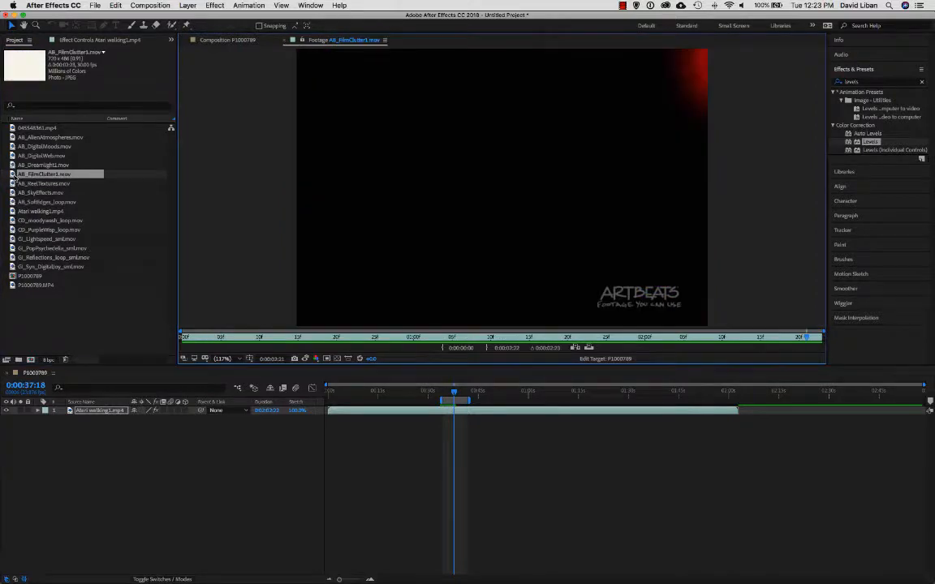
key(space)
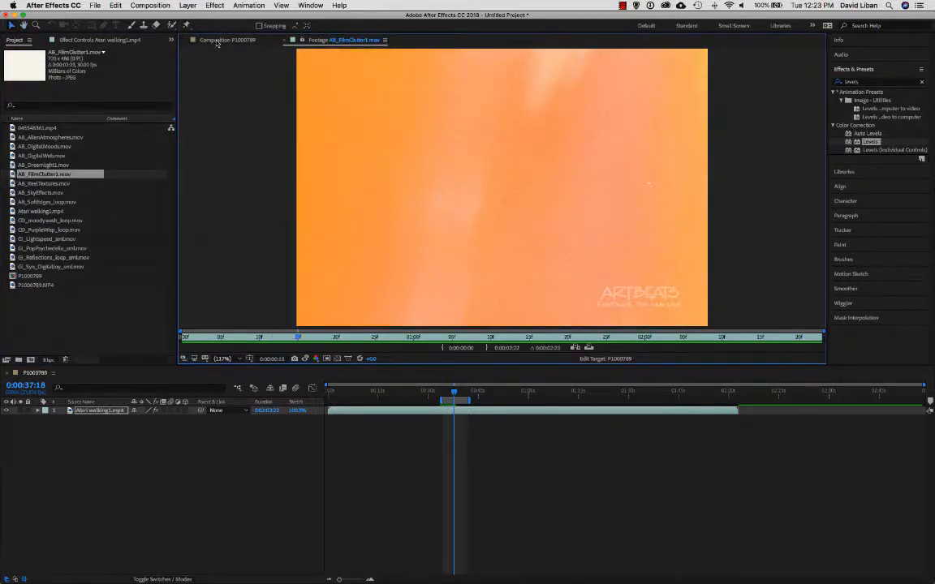
Step: Add AB_FilmClutter1.mov to composition P1000789 above the Atari walking1.mp4 layer and scale it to 633% to cover the frame
click(217, 41)
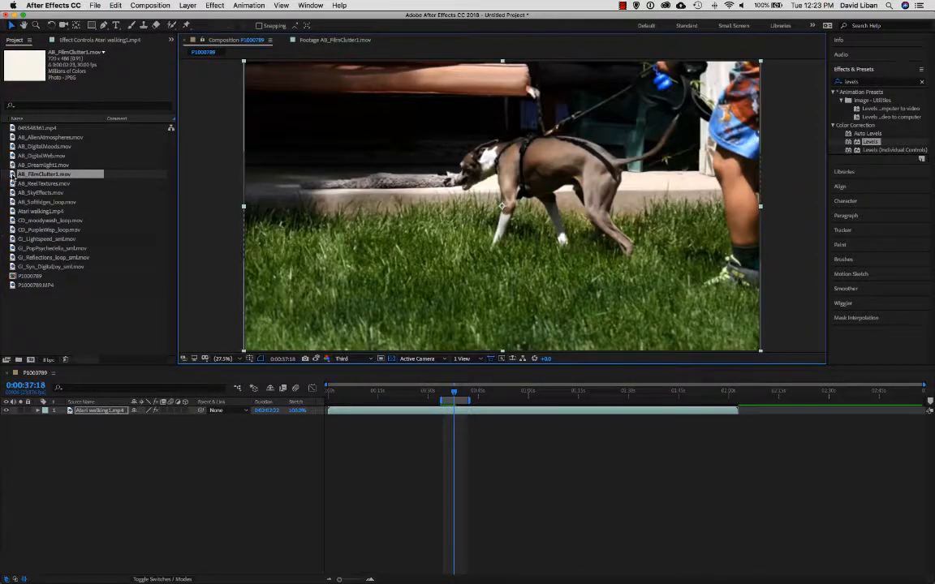
drag(13, 175, 487, 195)
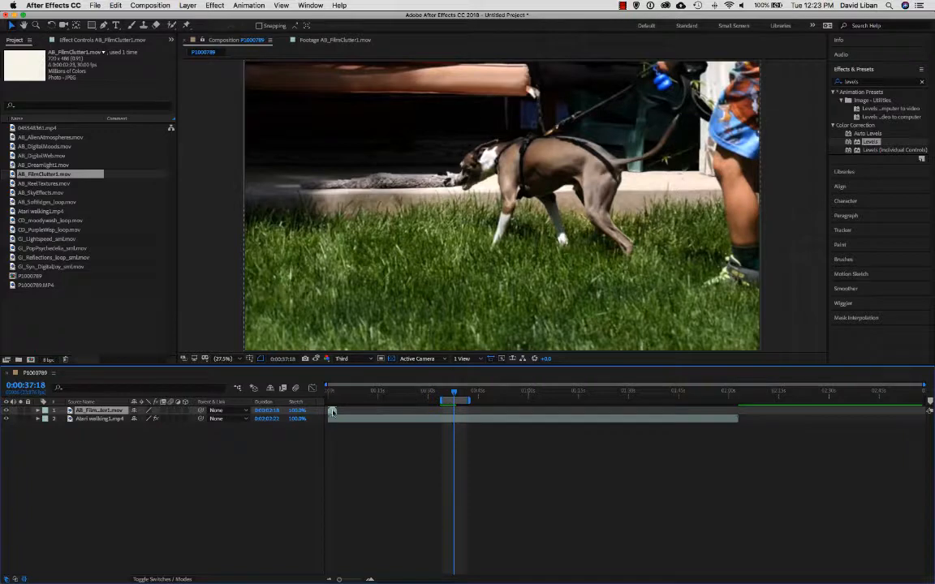
drag(455, 394, 331, 395)
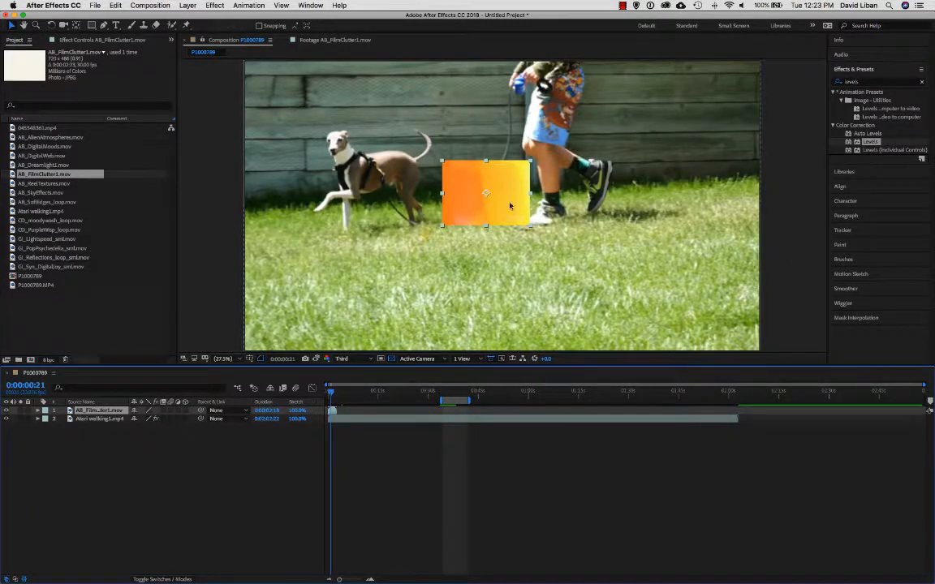
key(s)
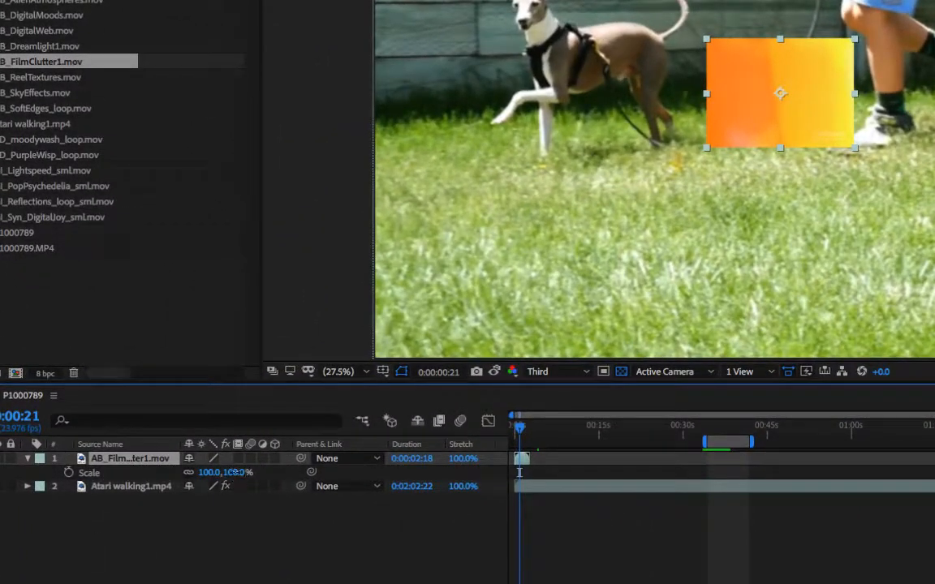
drag(236, 472, 657, 427)
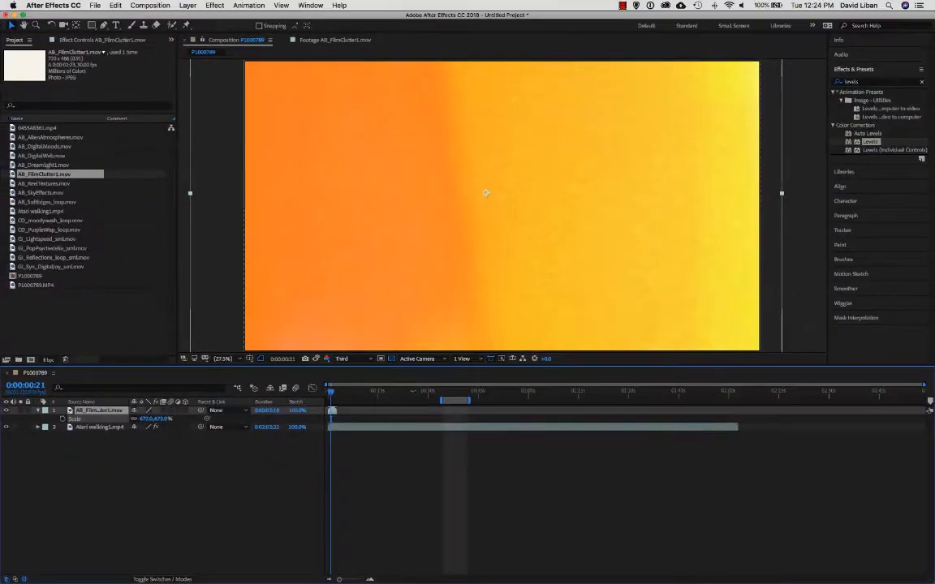
drag(156, 419, 144, 419)
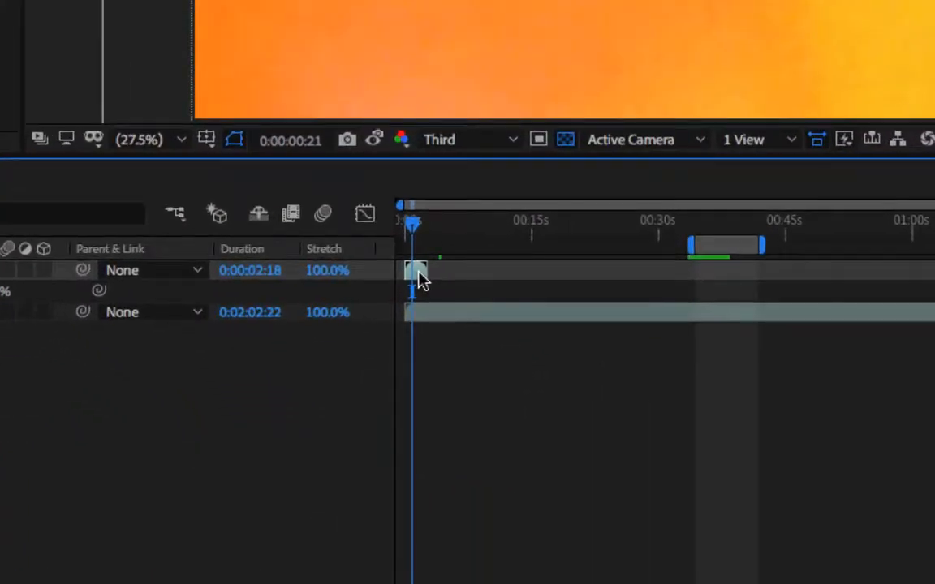
Step: Move the AB_FilmClutter1.mov layer to the start of the work area and time-stretch it to 286% to fill that range
drag(334, 412, 347, 412)
drag(453, 276, 706, 274)
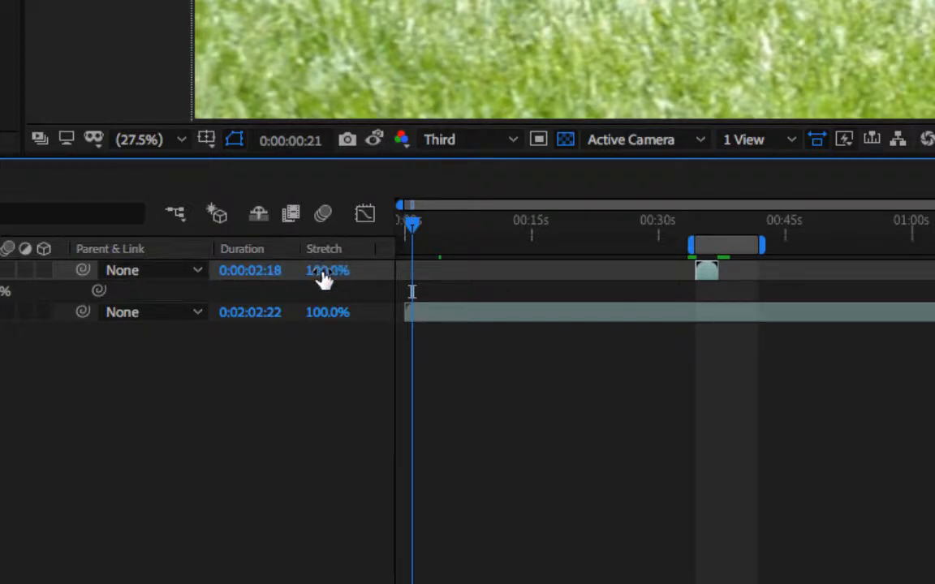
drag(323, 278, 510, 273)
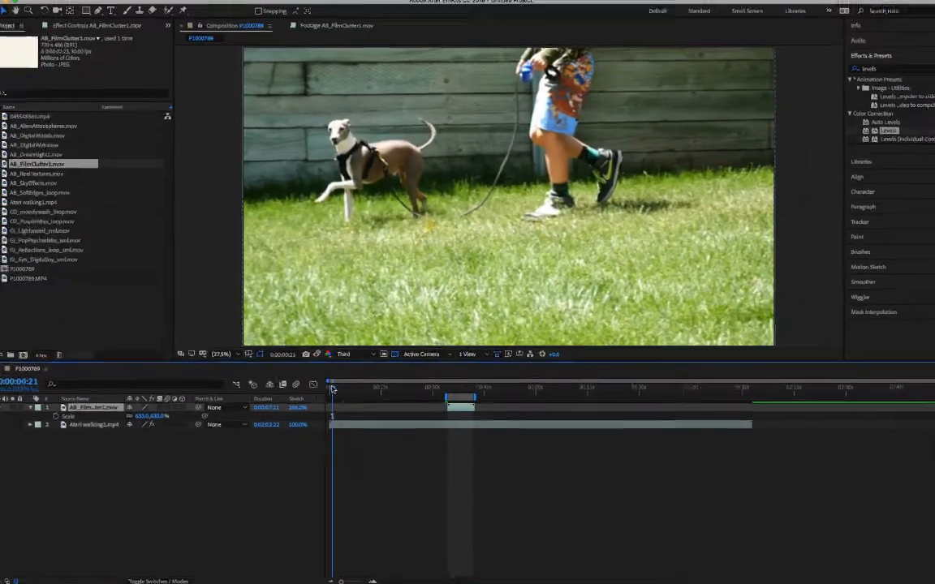
drag(413, 223, 633, 219)
drag(419, 390, 446, 381)
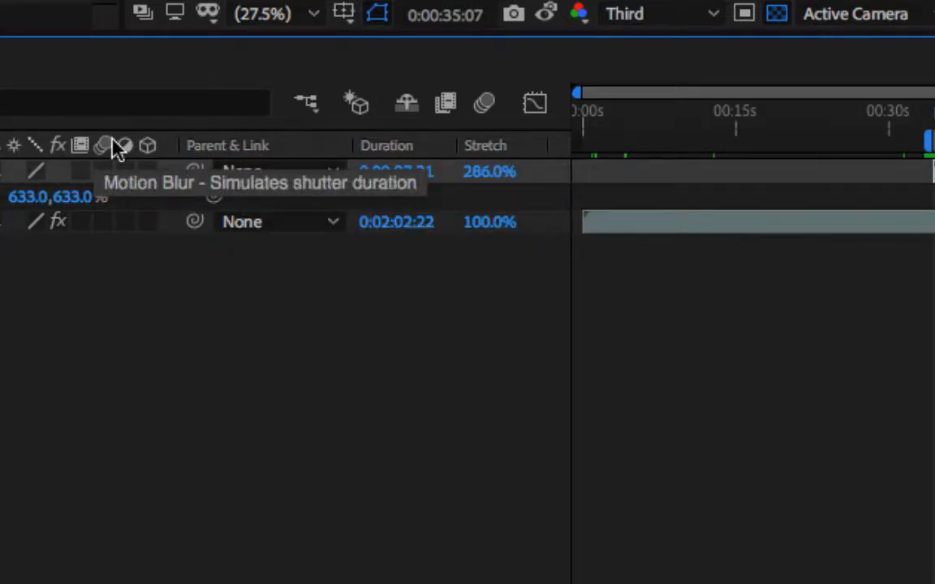
Step: Show the Modes column in the timeline
right_click(325, 156)
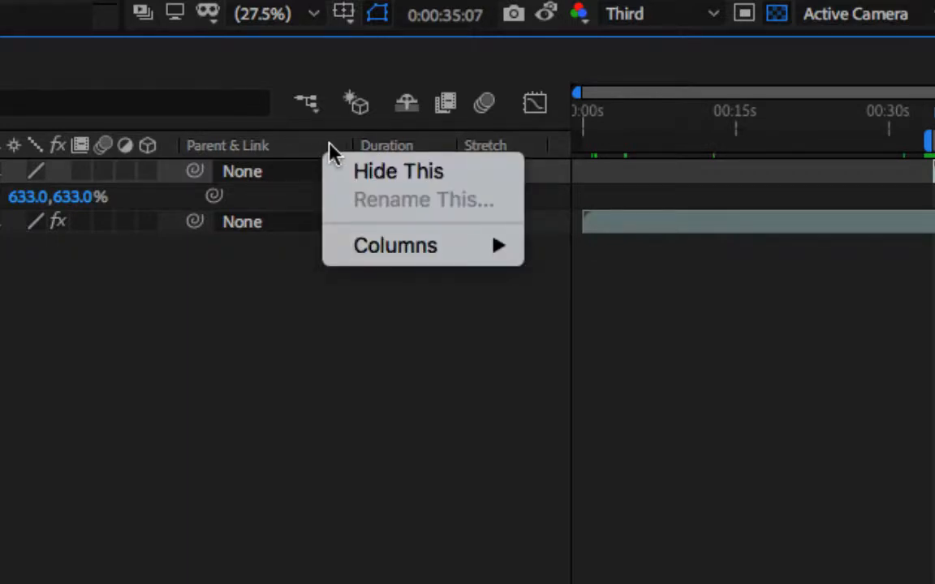
mouse_move(378, 247)
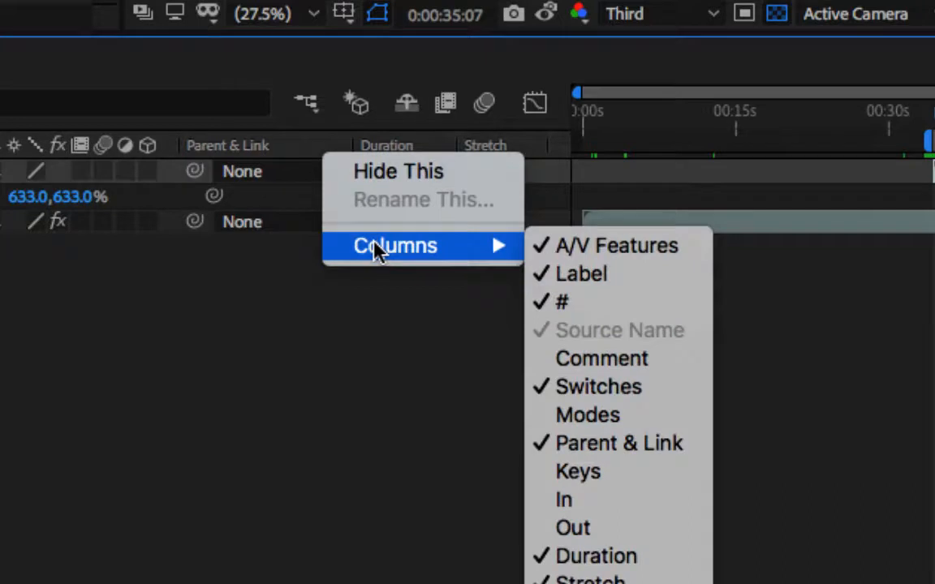
click(615, 419)
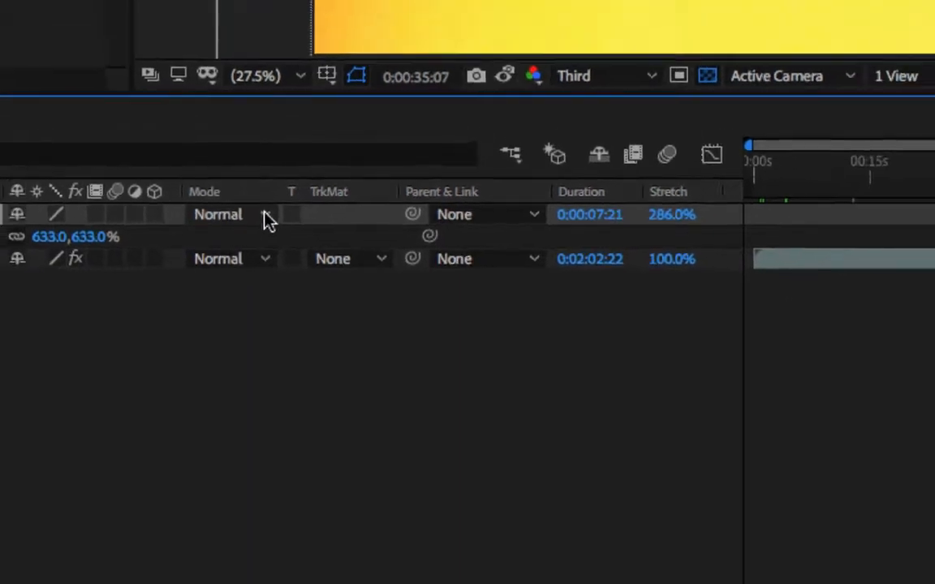
Step: Set the AB_FilmClutter1.mov layer's blending mode to Darken and preview the composite up to 0:00:40:07
click(274, 171)
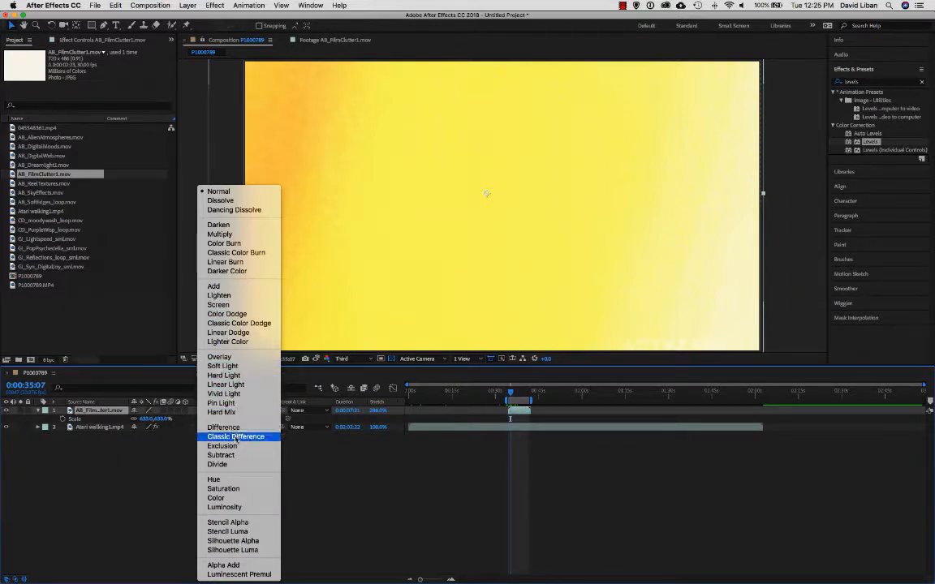
click(230, 226)
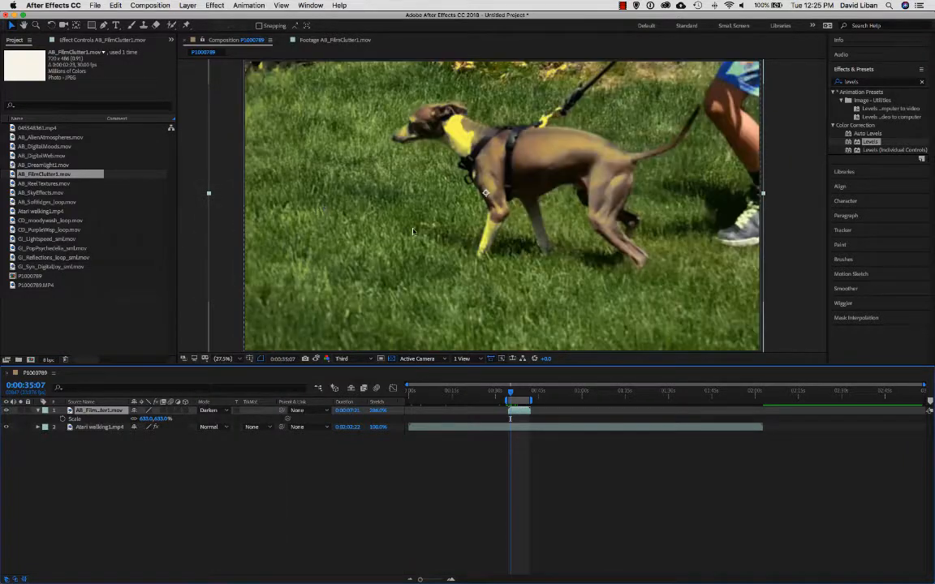
key(space)
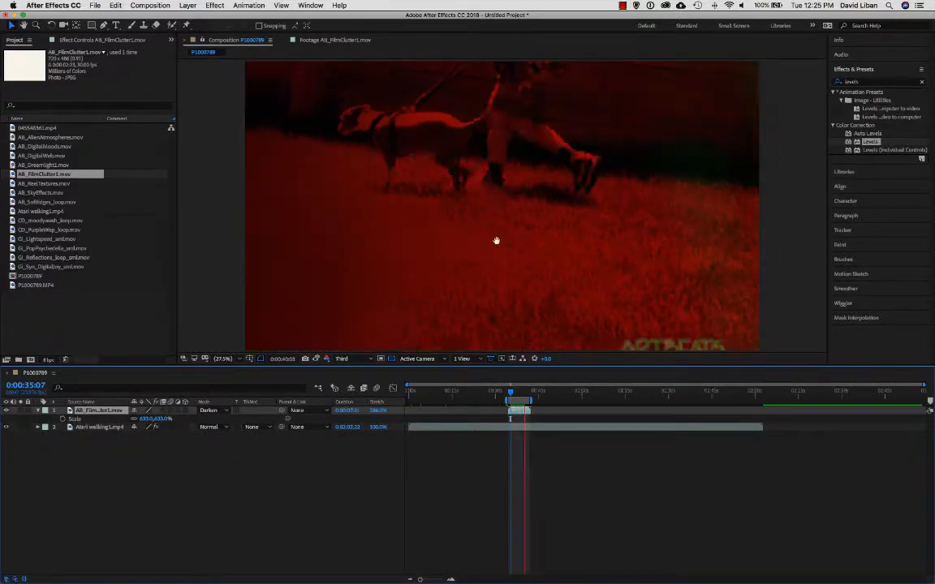
key(space)
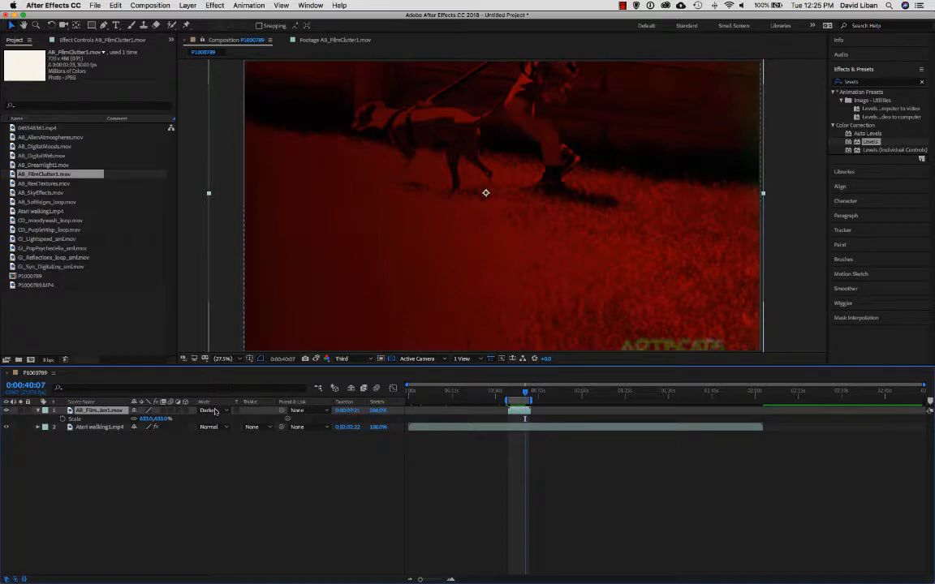
Step: Change the AB_FilmClutter1.mov layer's blending mode to Add and preview the composite
click(215, 411)
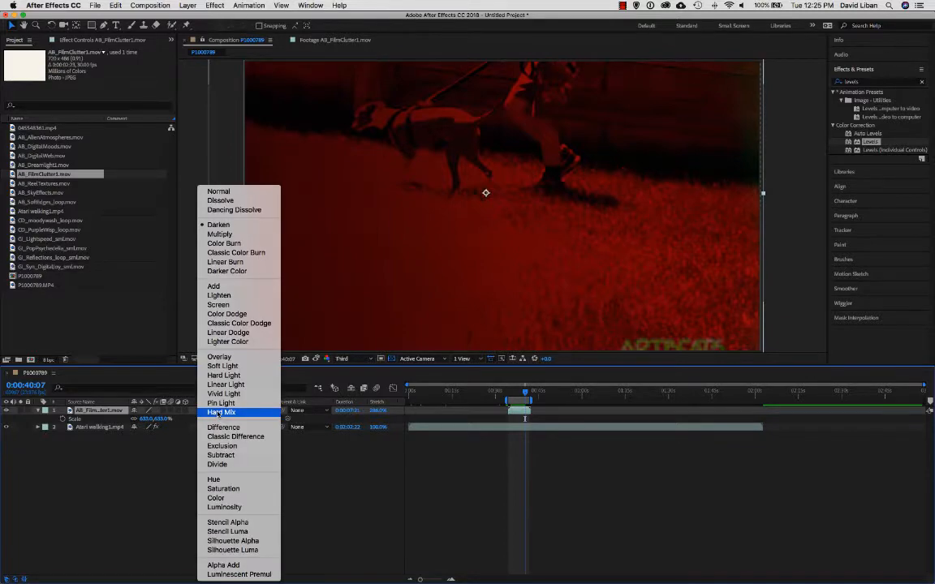
click(213, 288)
key(space)
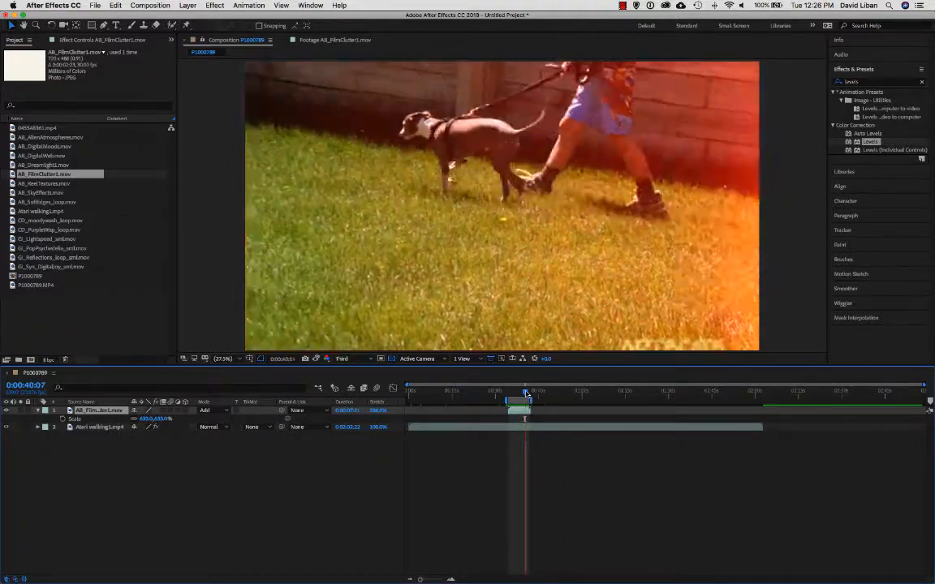
Step: Switch the AB_FilmClutter1.mov layer's blending mode to Overlay and preview the composite from 0:00:34:18
click(209, 410)
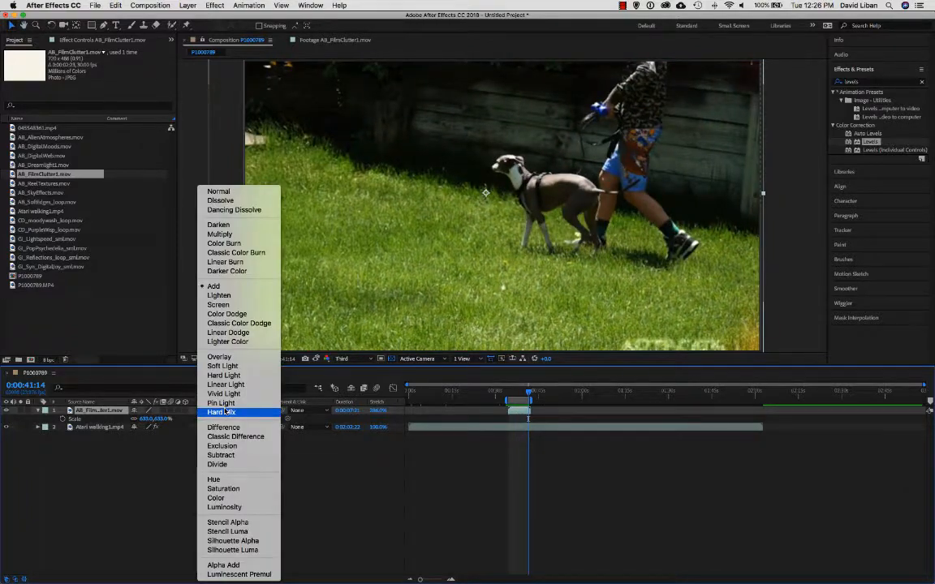
click(220, 358)
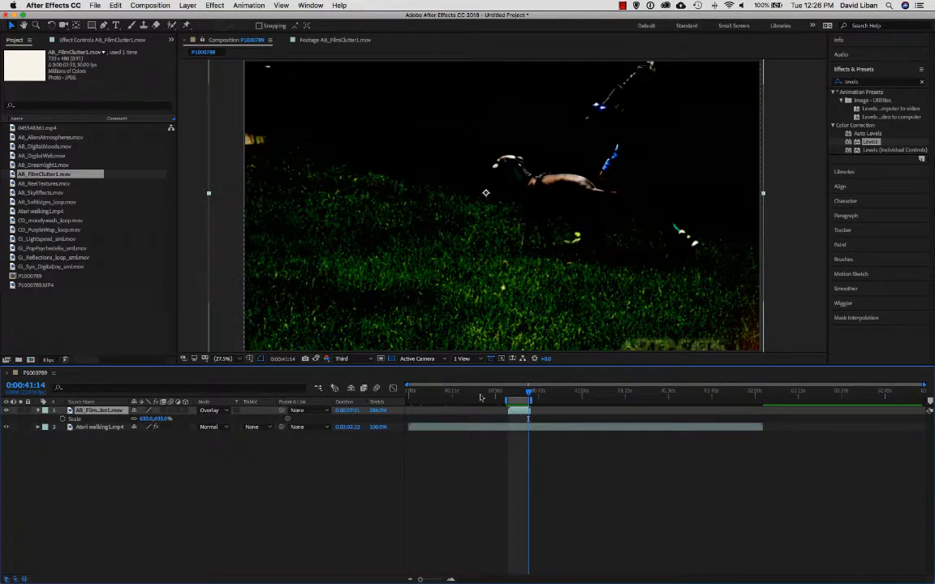
drag(528, 394, 508, 395)
key(space)
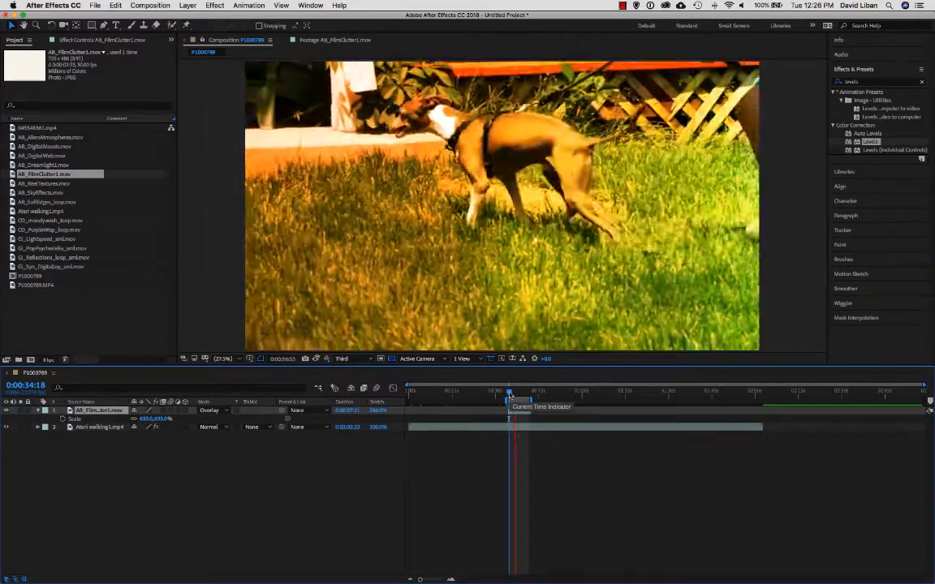
key(space)
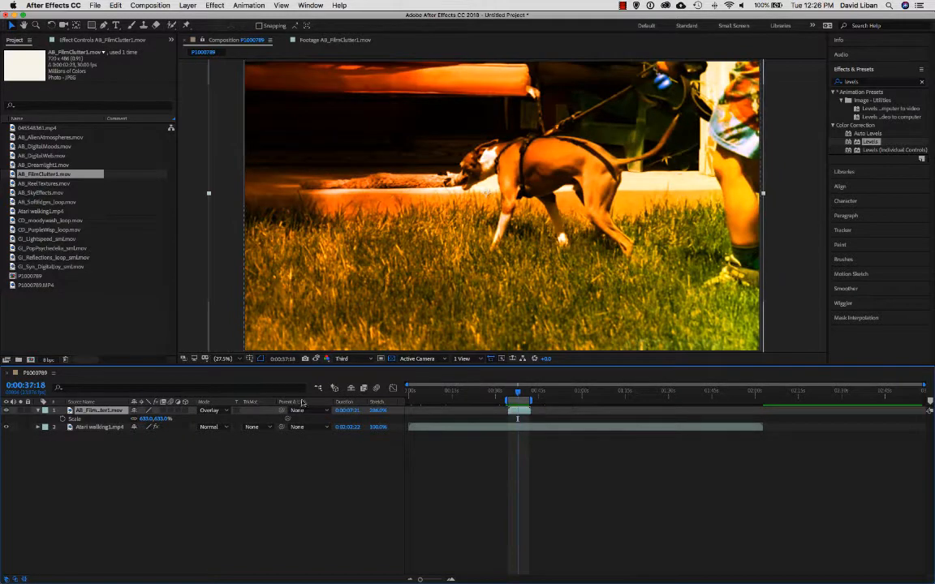
Step: Set the AB_FilmClutter1.mov layer's blending mode to Difference and preview the composite from the start of the work area
click(225, 411)
click(219, 426)
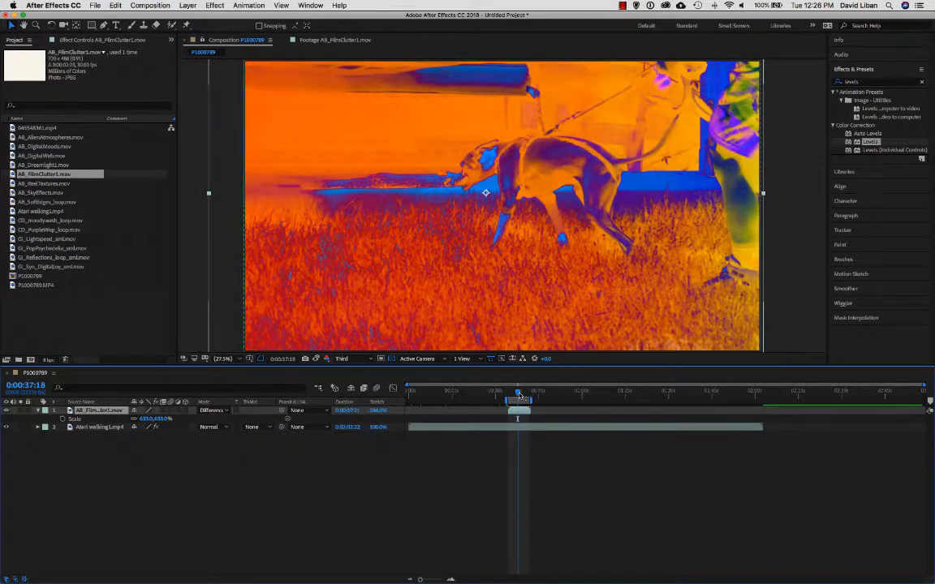
drag(516, 395, 508, 395)
key(space)
key(space)
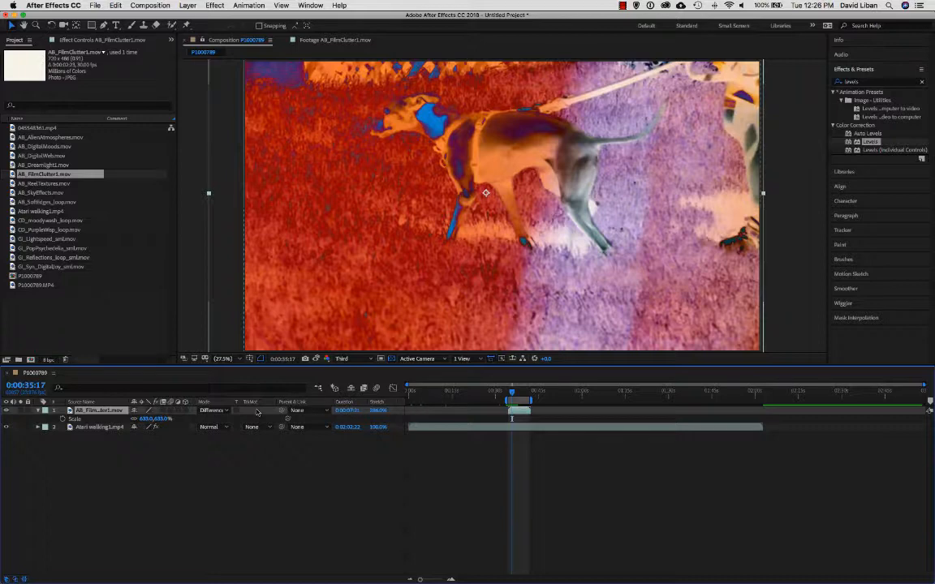
Step: Return the AB_FilmClutter1.mov layer's blending mode to Normal and delete the layer from the composition
click(226, 414)
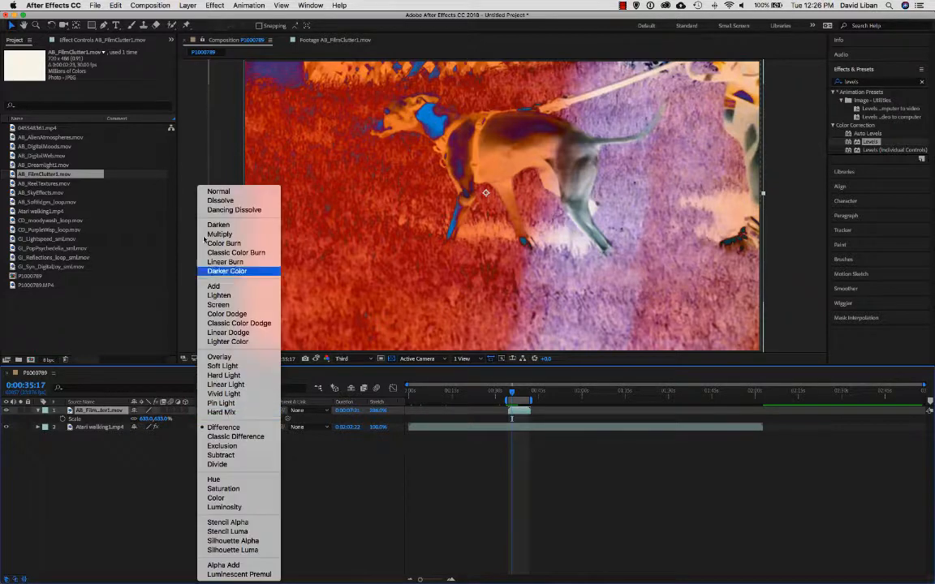
click(219, 192)
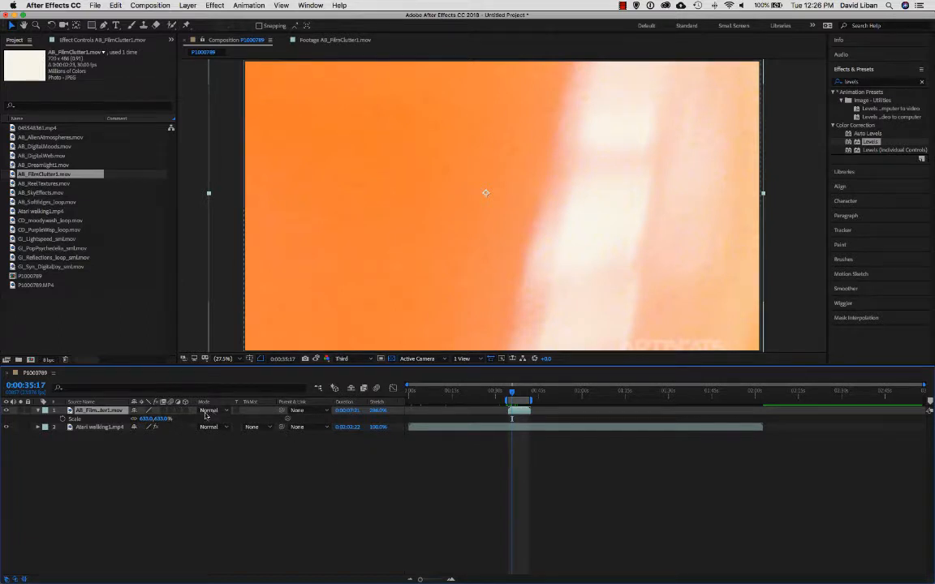
key(Delete)
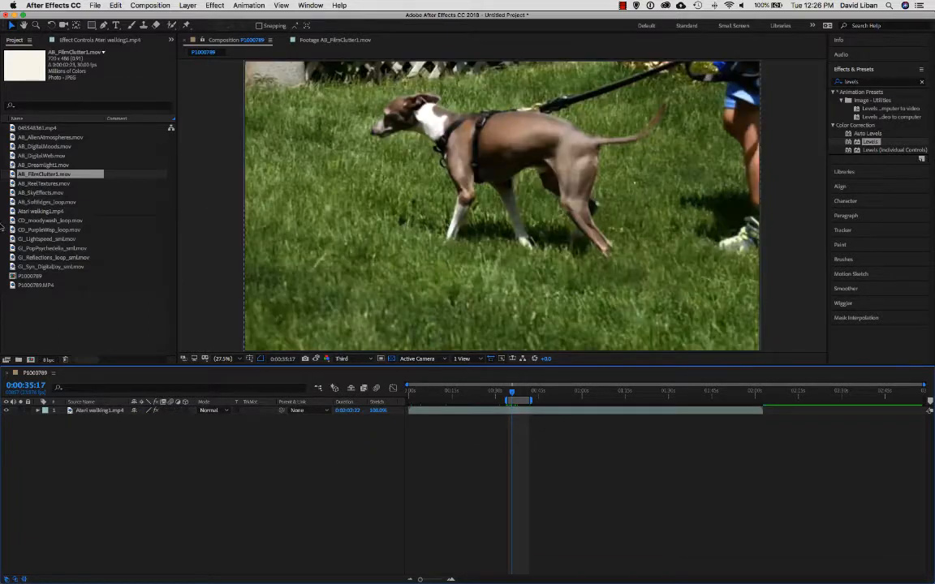
Step: Add AB_ReelTextures.mov above the Atari walking1.mp4 layer and time-stretch it to 271% so it spans the work area
click(25, 184)
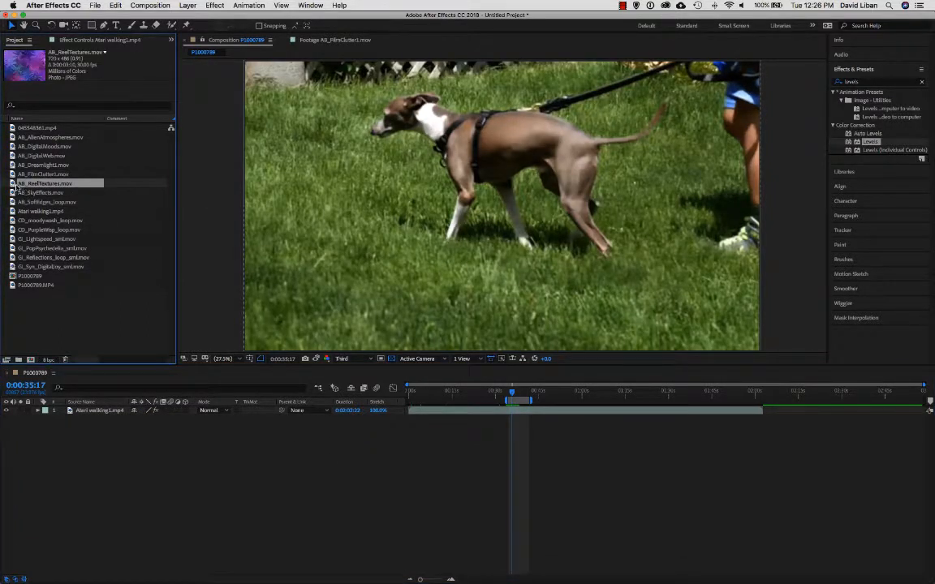
drag(455, 394, 488, 411)
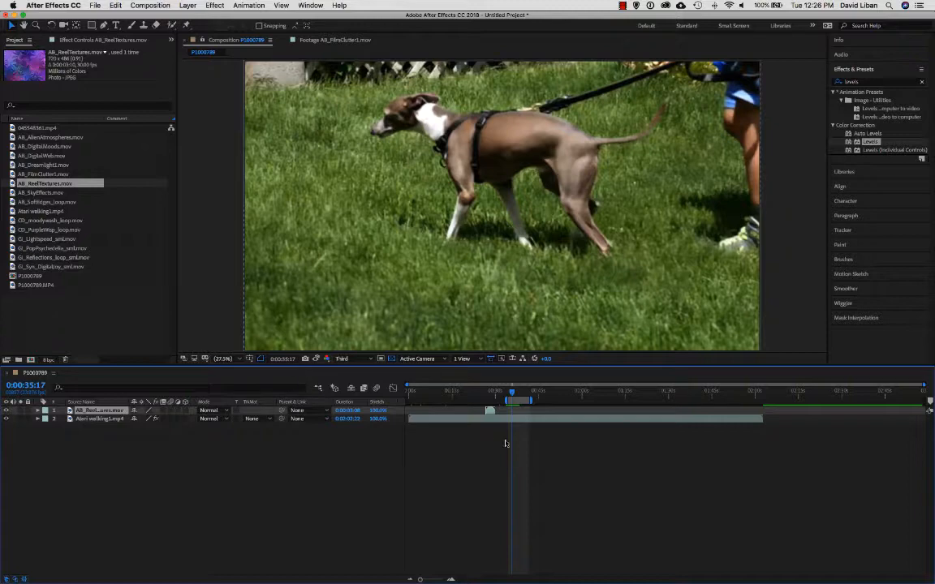
mouse_move(495, 411)
mouse_down()
mouse_move(524, 412)
mouse_move(512, 410)
mouse_up()
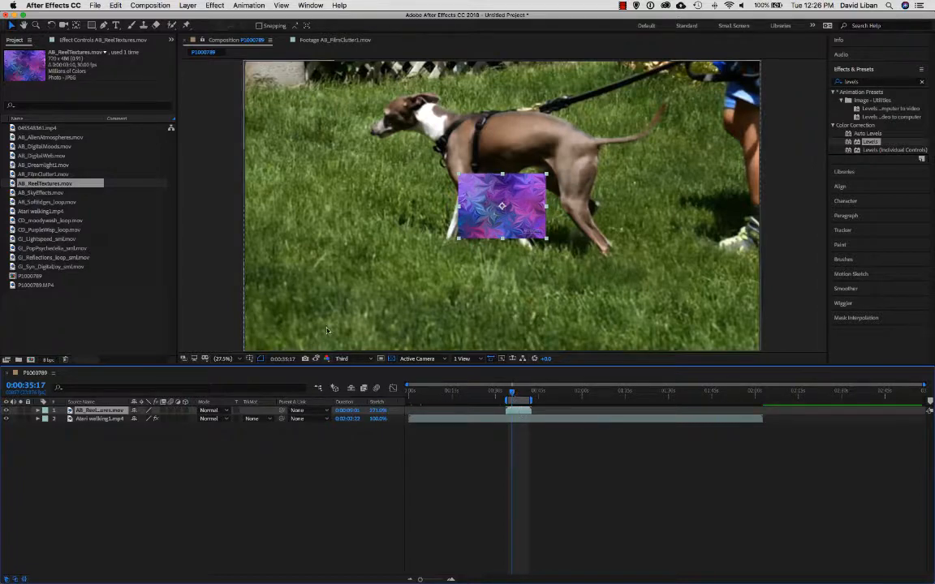
Step: Scale the AB_ReelTextures.mov layer up to 690% so it covers the whole frame
click(105, 418)
key(s)
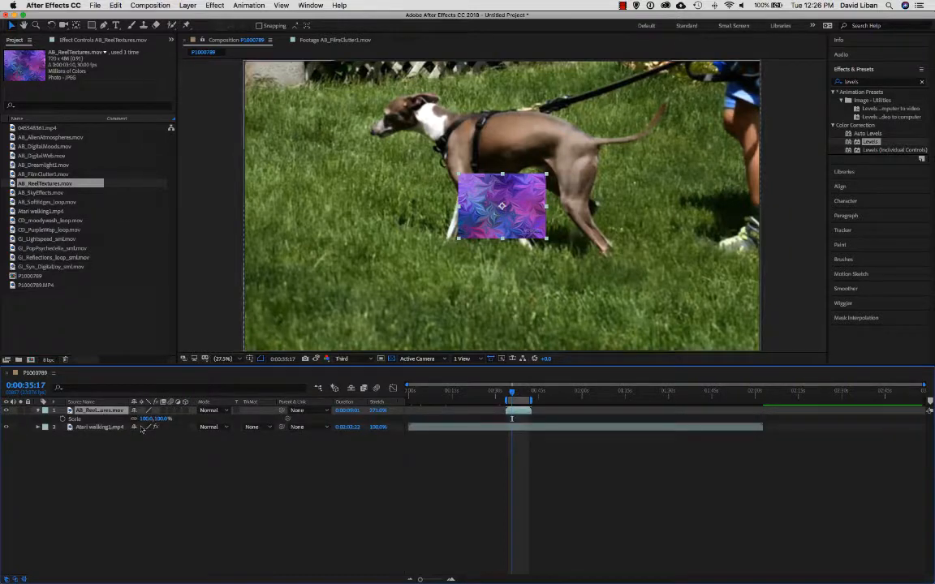
drag(156, 418, 425, 396)
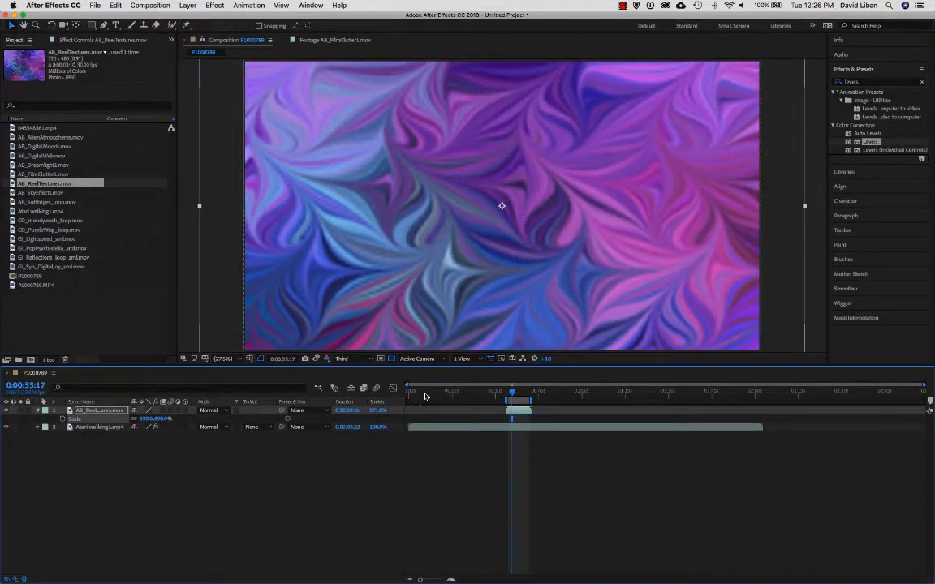
Step: Set the AB_ReelTextures.mov layer's blending mode to Darken and preview the composite from 0:00:35:17
click(227, 413)
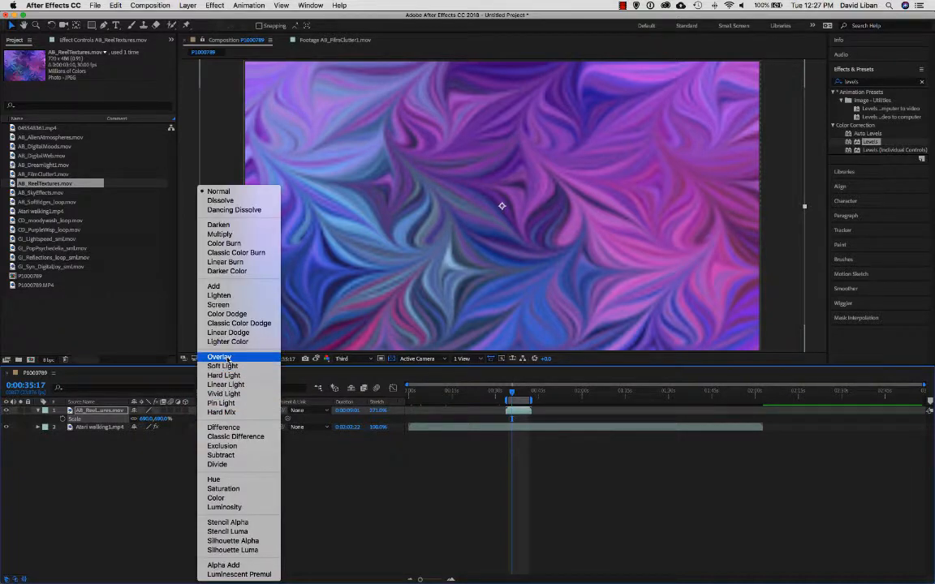
click(219, 225)
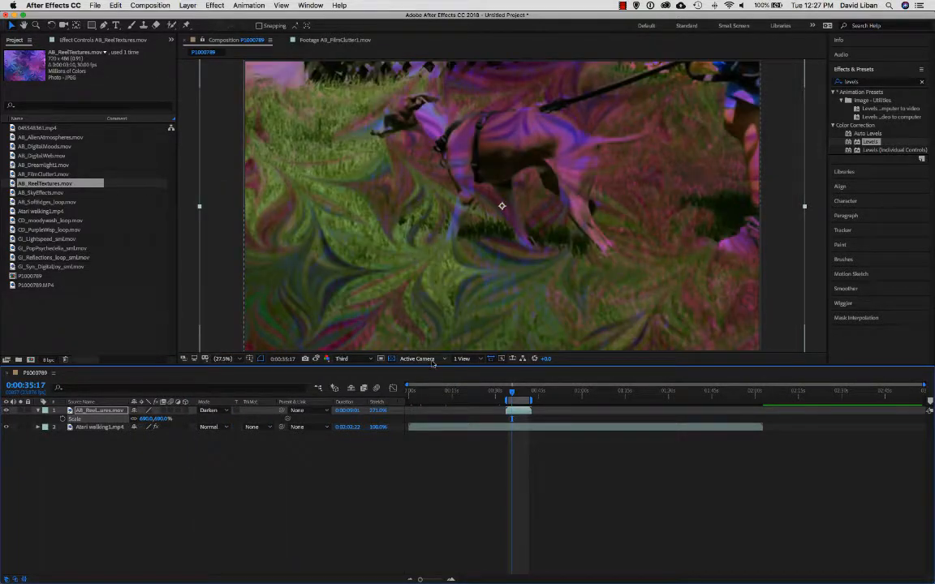
key(space)
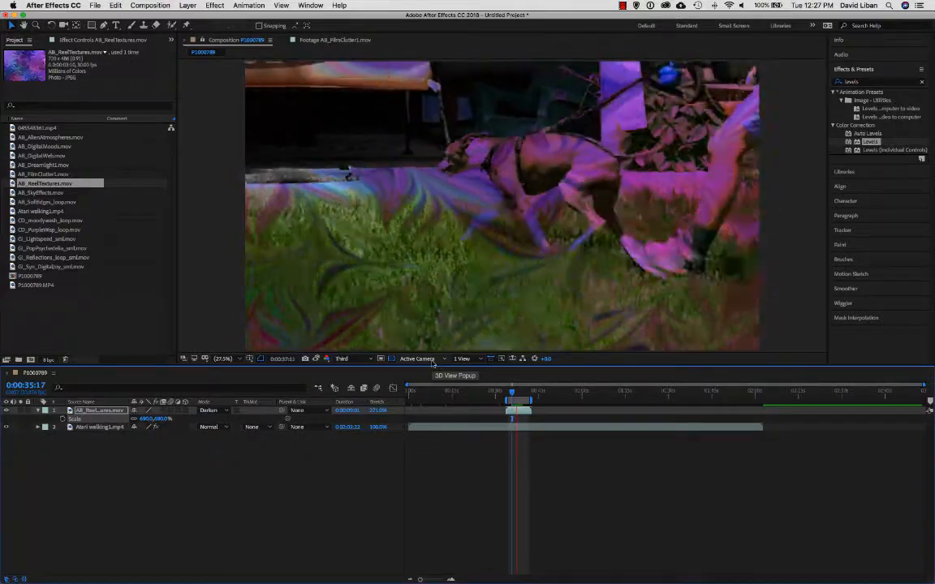
Step: Change the AB_ReelTextures.mov layer's blending mode to Overlay and preview the composite from 0:00:38:00 to 0:00:40:09
click(215, 410)
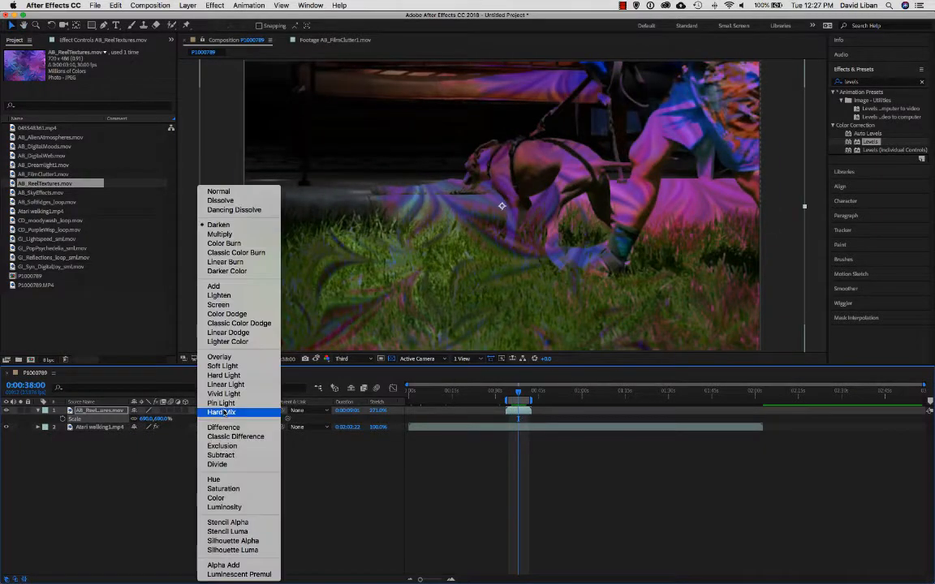
click(219, 357)
key(space)
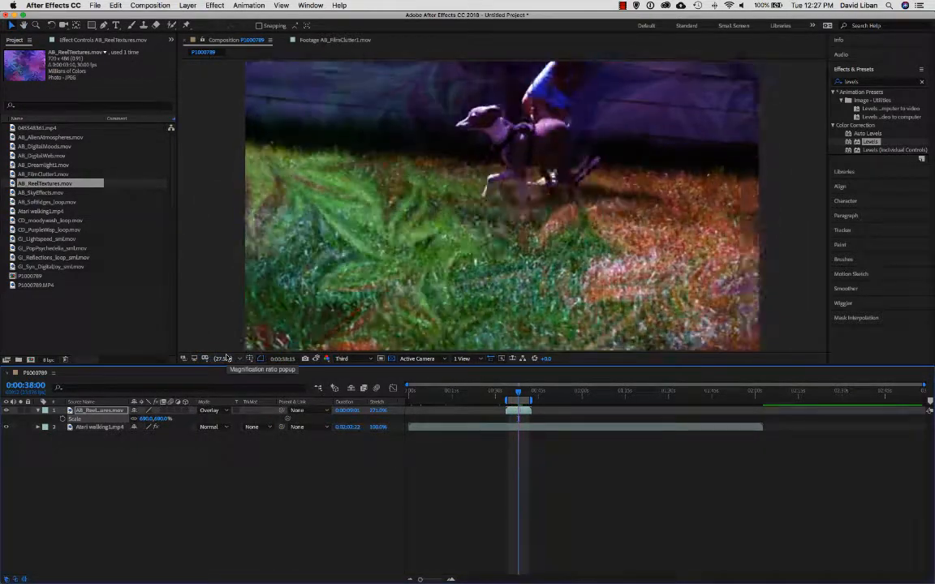
key(space)
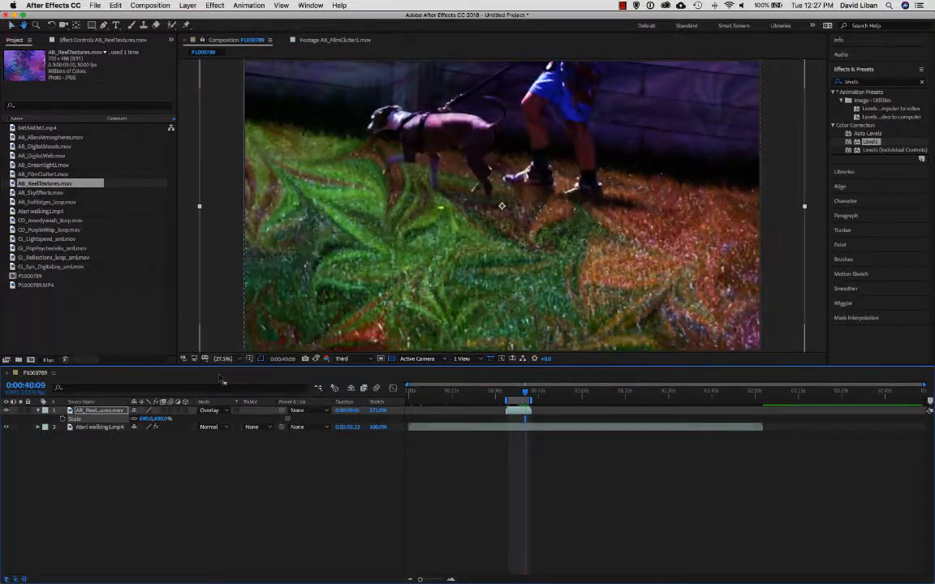
Step: Switch the AB_ReelTextures.mov layer's blending mode to Add and preview the composite up to 0:00:41:06
click(215, 411)
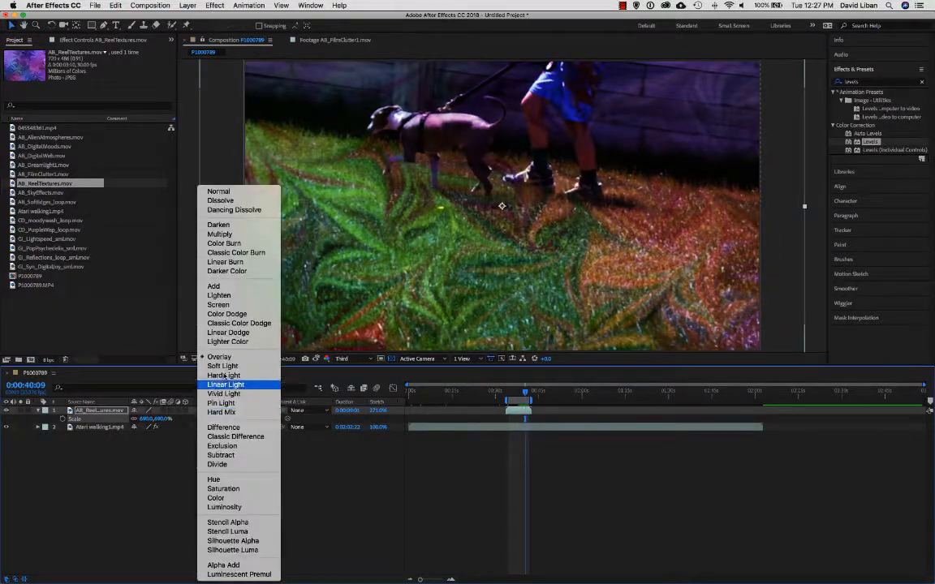
click(218, 284)
key(space)
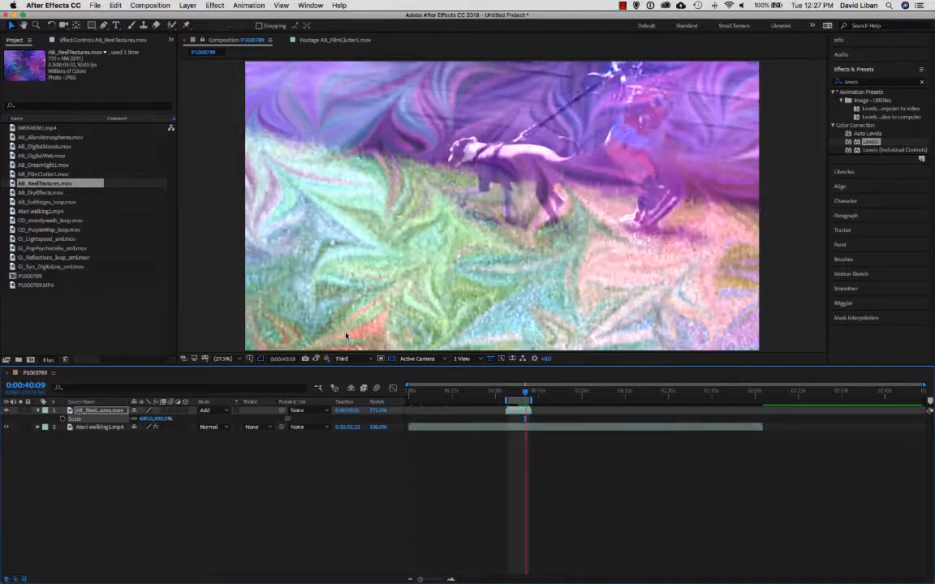
key(space)
Step: Set the AB_ReelTextures.mov layer's blending mode to Difference and preview the composite up to 0:00:36:07
click(228, 409)
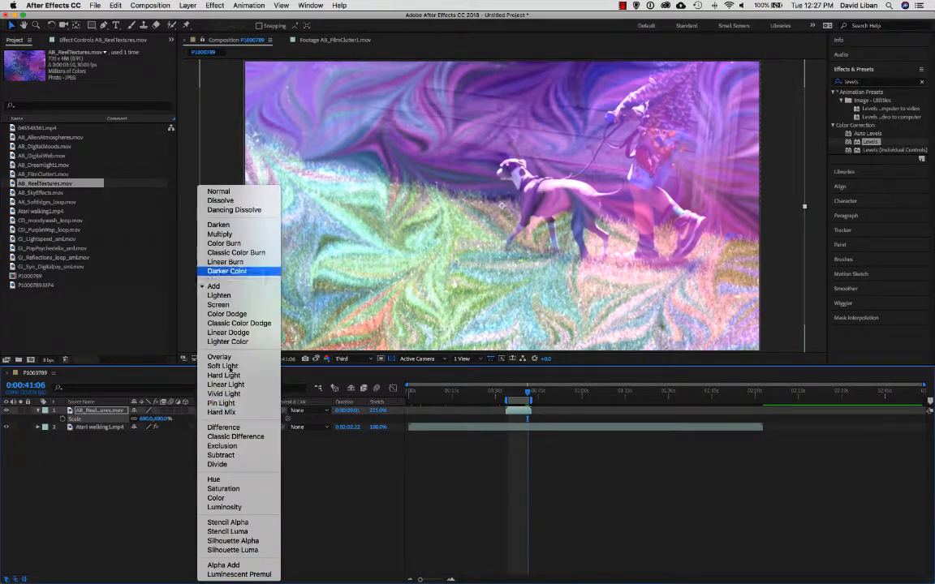
click(224, 428)
key(space)
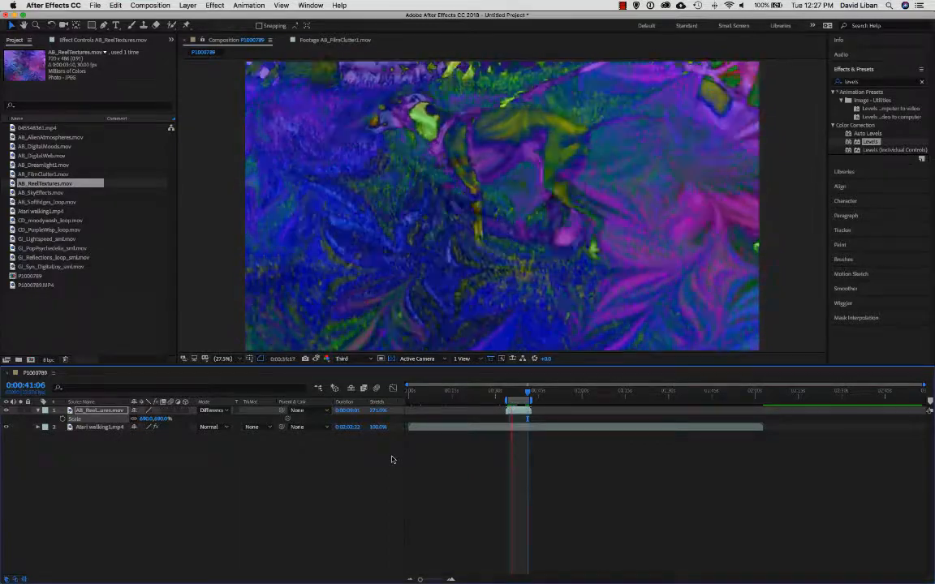
key(space)
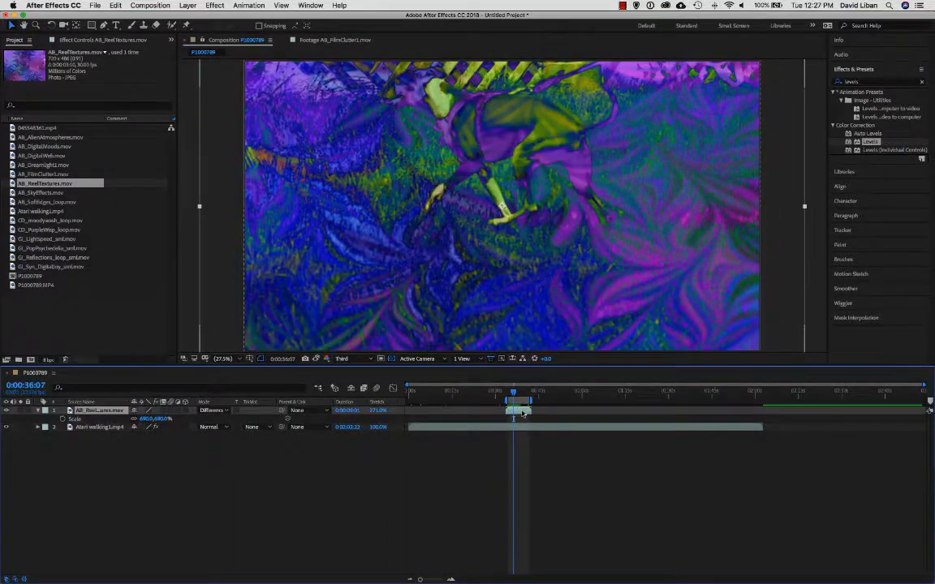
Step: Delete the AB_ReelTextures.mov layer and add CD_moodywash_loop.mov above the dog clip, positioned to cover the work area
key(Delete)
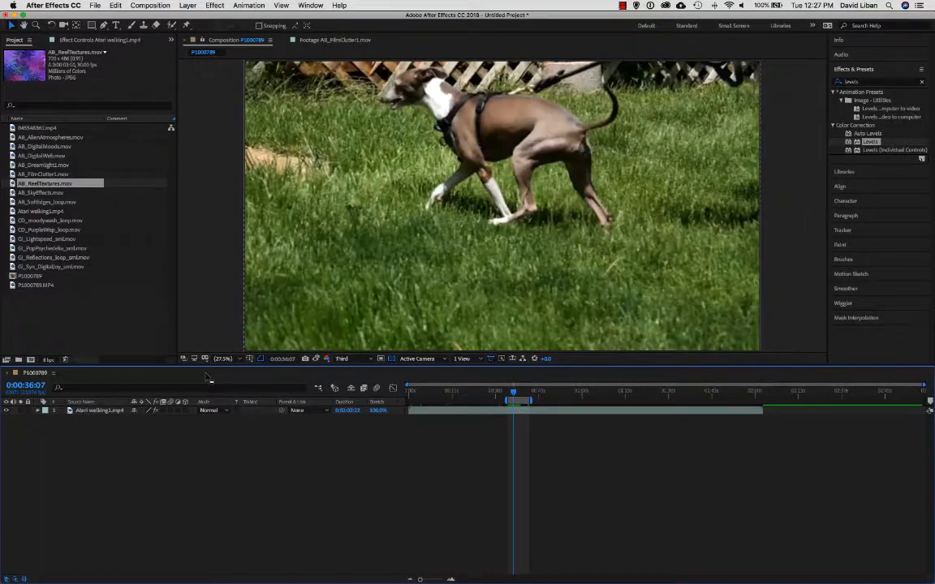
click(54, 210)
click(11, 221)
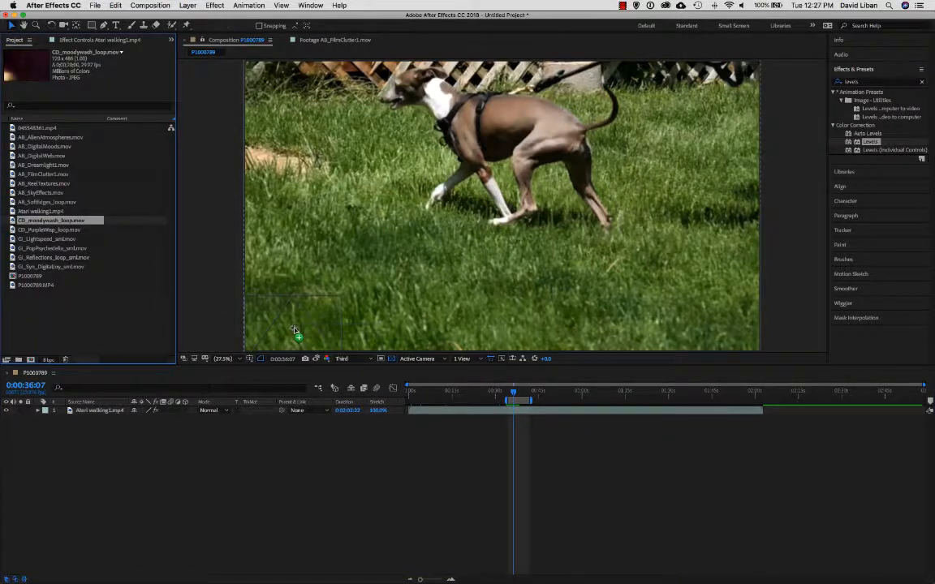
drag(419, 410, 508, 411)
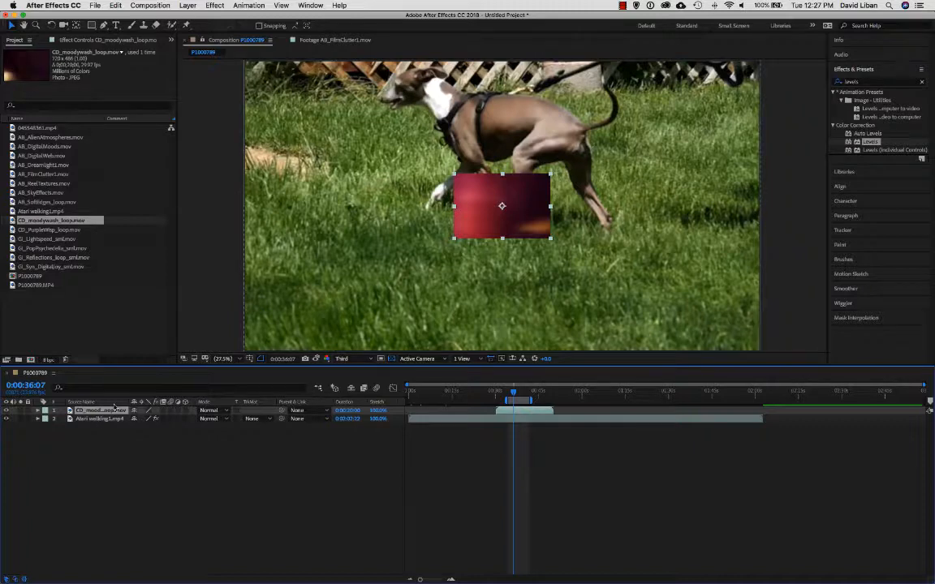
Step: Scale the CD_moodywash_loop.mov layer up to 596% so it fills the frame
key(s)
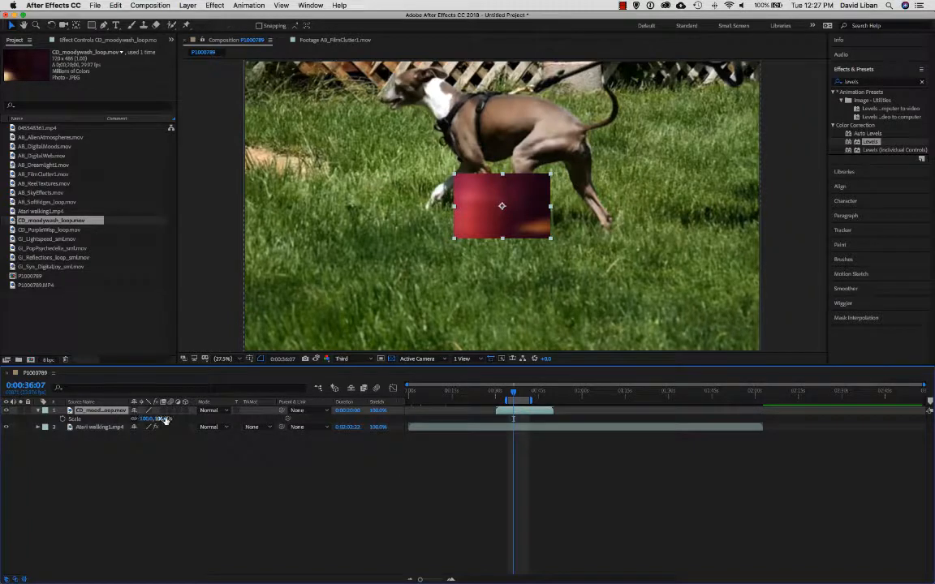
drag(162, 418, 371, 384)
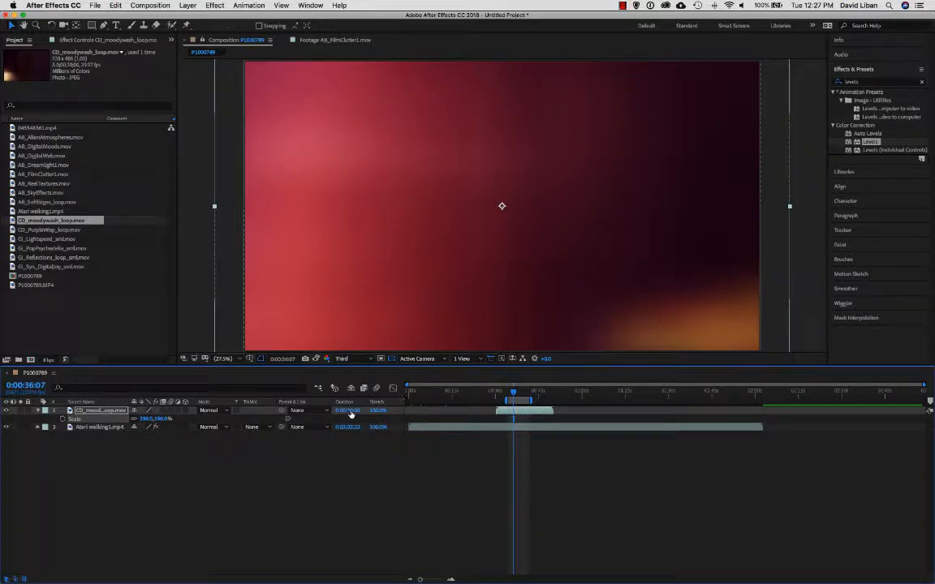
click(226, 411)
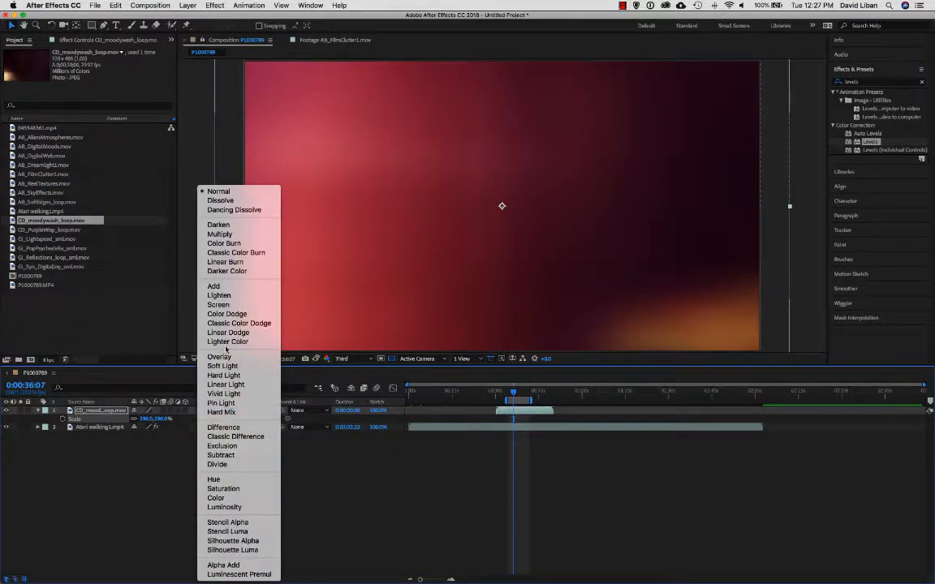
click(186, 489)
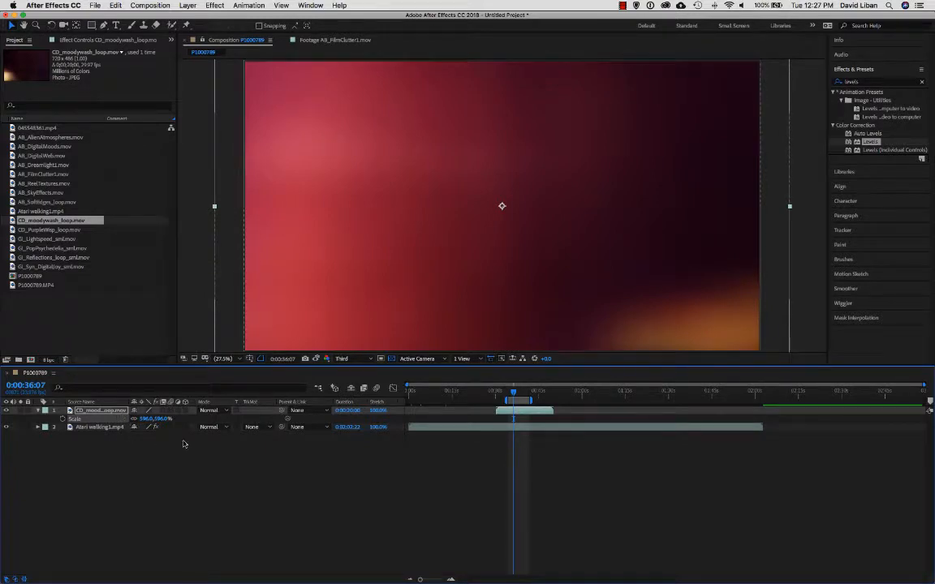
Step: Set the CD_moodywash_loop.mov layer's blending mode to Darken and preview the composite up to 0:00:39:13
click(226, 411)
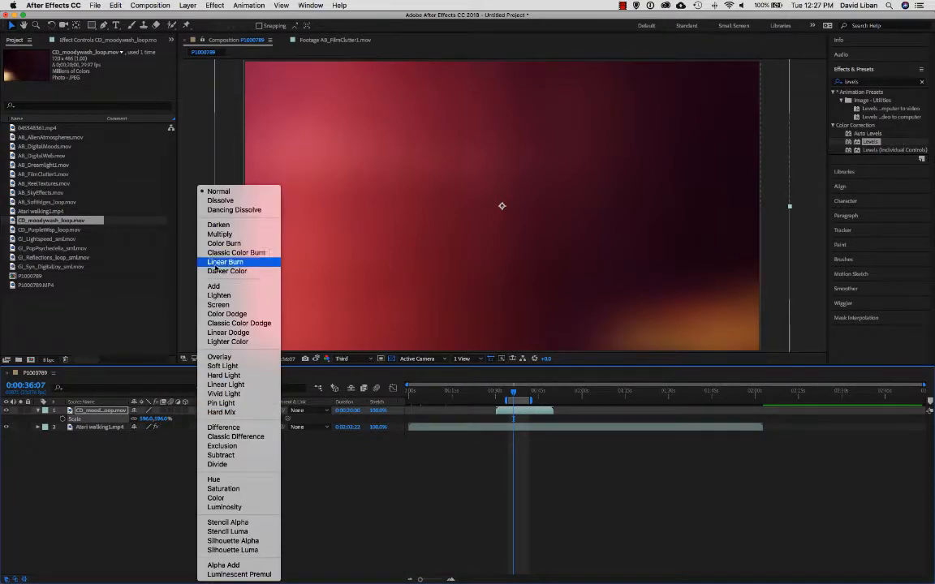
click(219, 225)
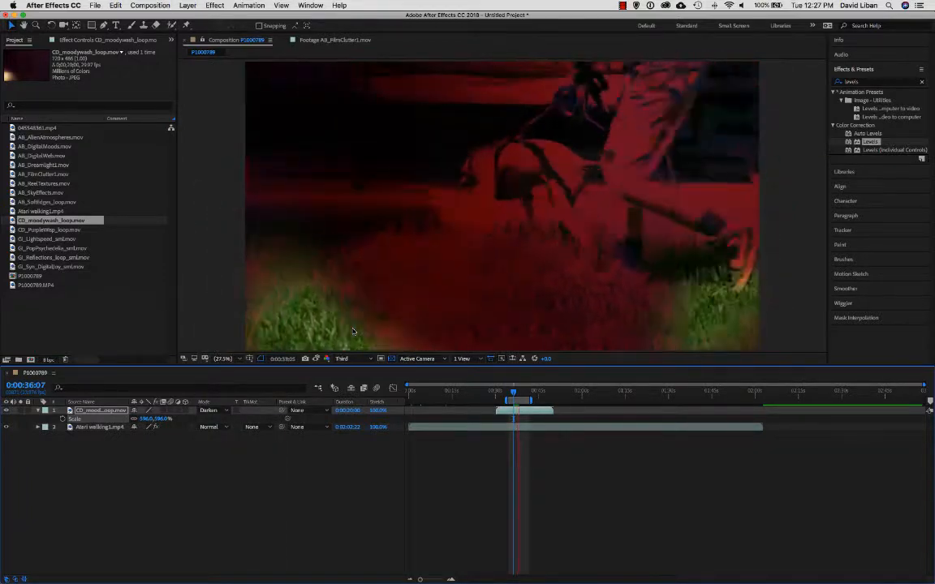
key(space)
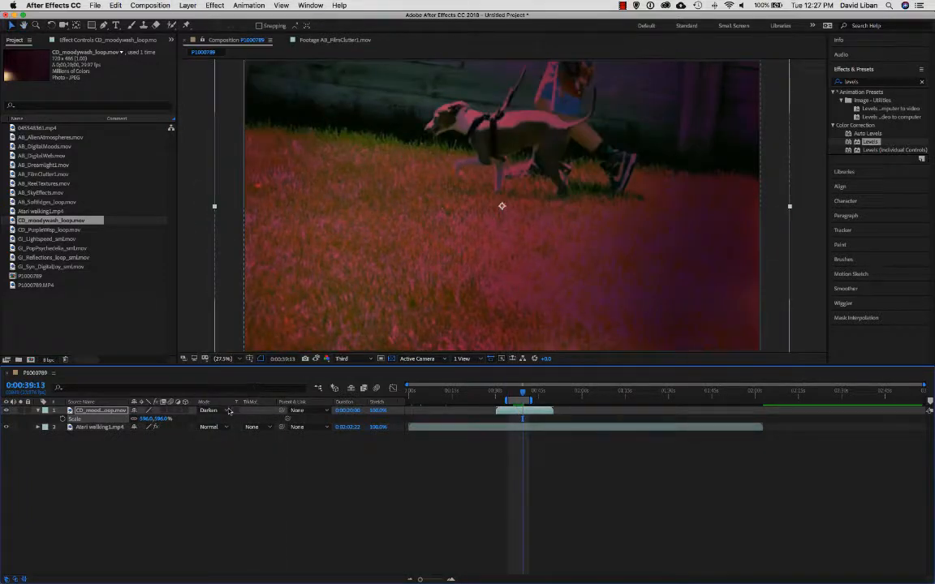
Step: Change the CD_moodywash_loop.mov layer's blending mode to Add and preview the composite
click(229, 411)
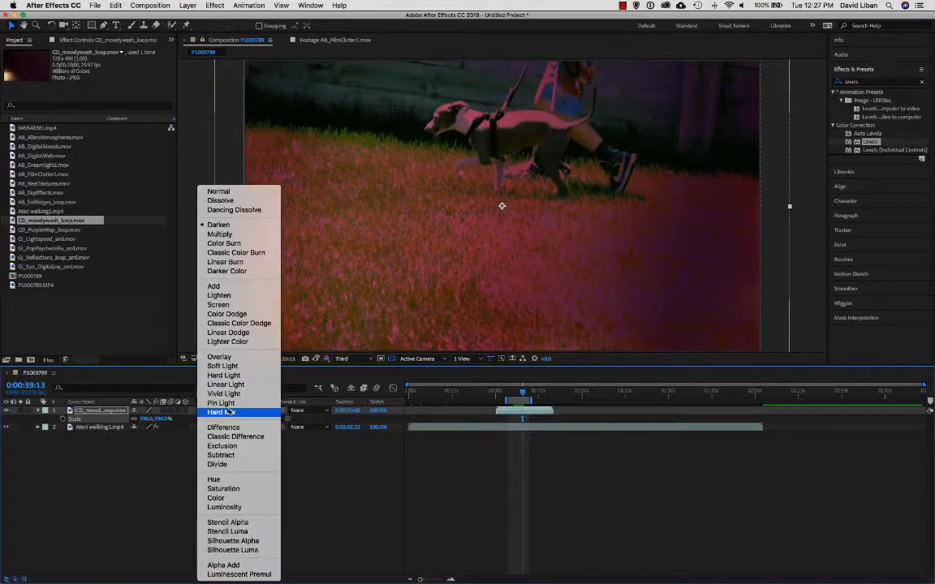
click(237, 289)
key(space)
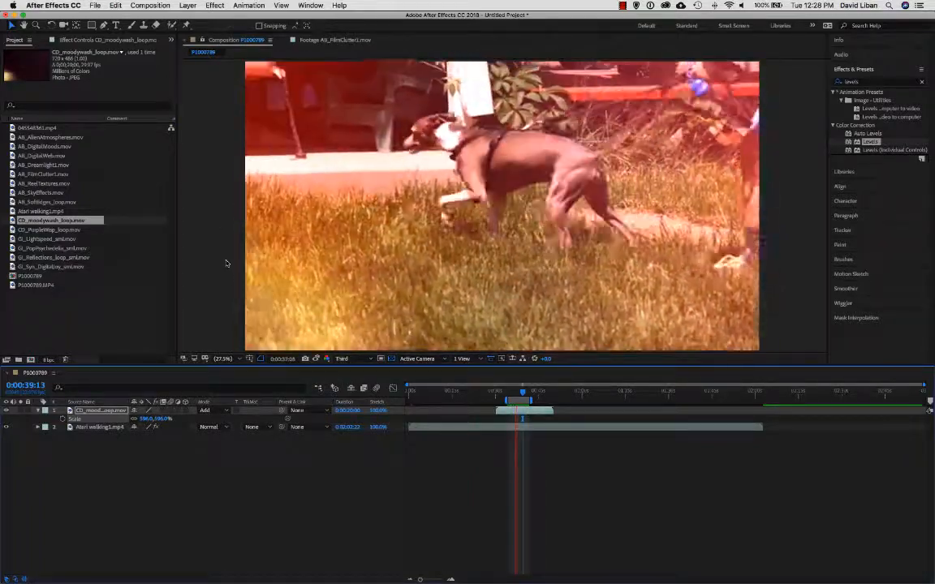
Step: Switch the CD_moodywash_loop.mov layer's blending mode to Overlay and preview the composite from 0:00:38:01 to 0:00:41:13
click(224, 411)
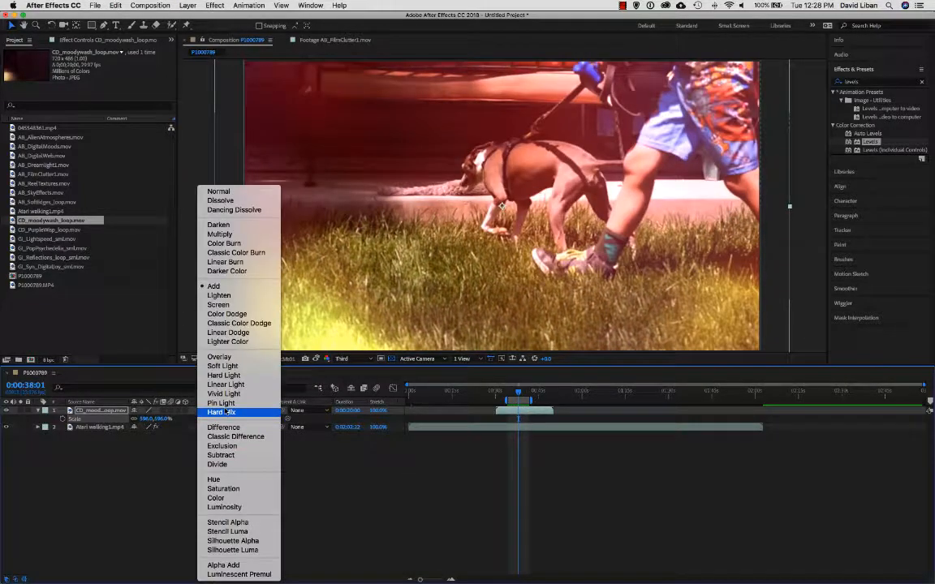
click(220, 357)
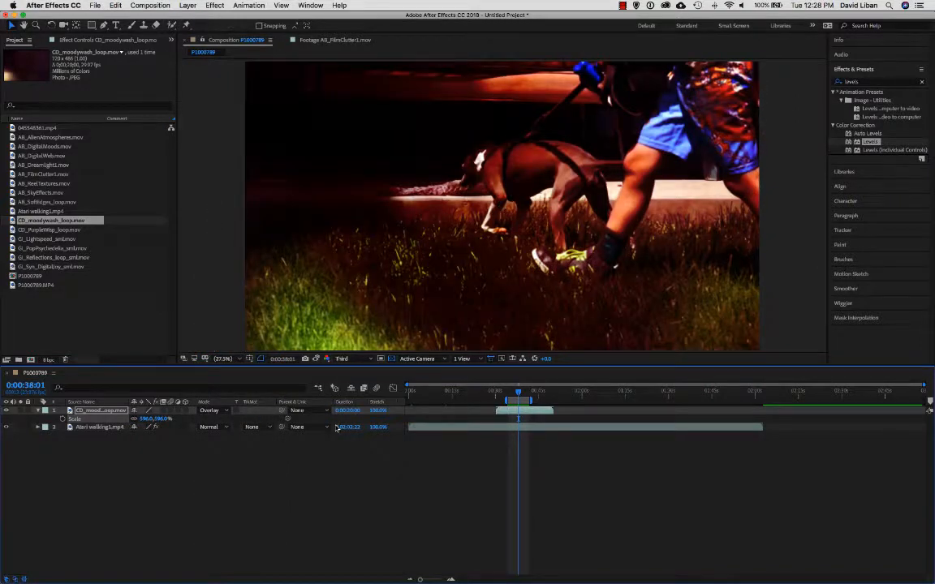
key(space)
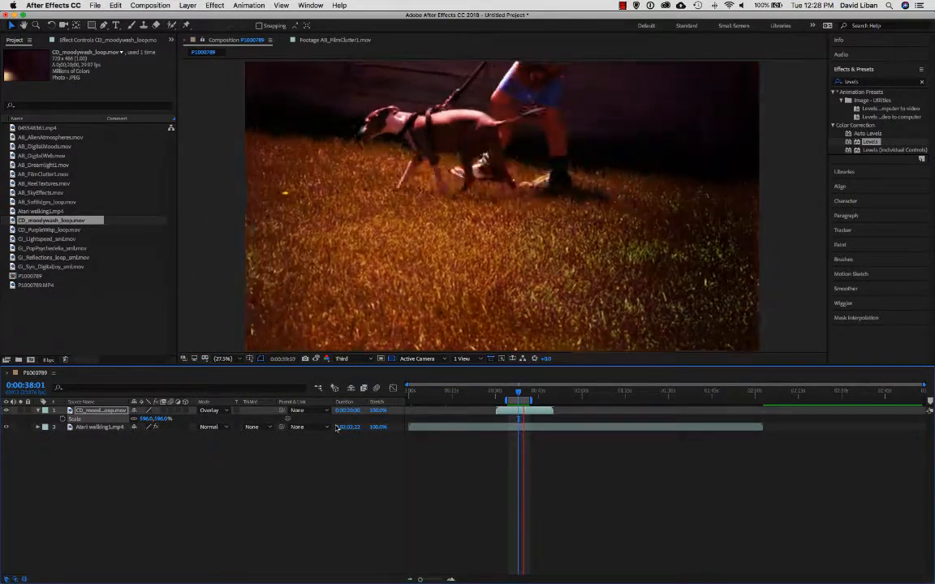
key(space)
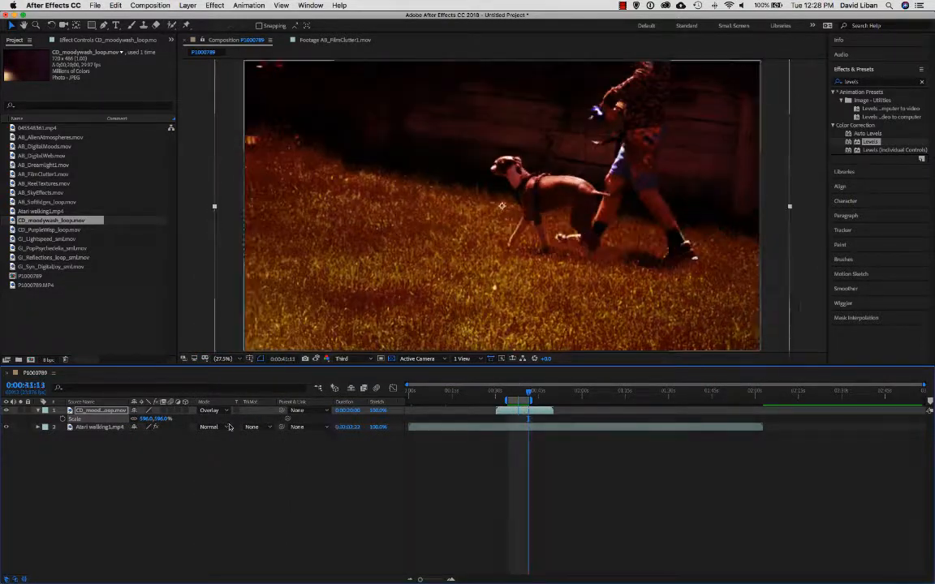
Step: Set the CD_moodywash_loop.mov layer's blending mode to Difference and briefly preview the composite
click(228, 411)
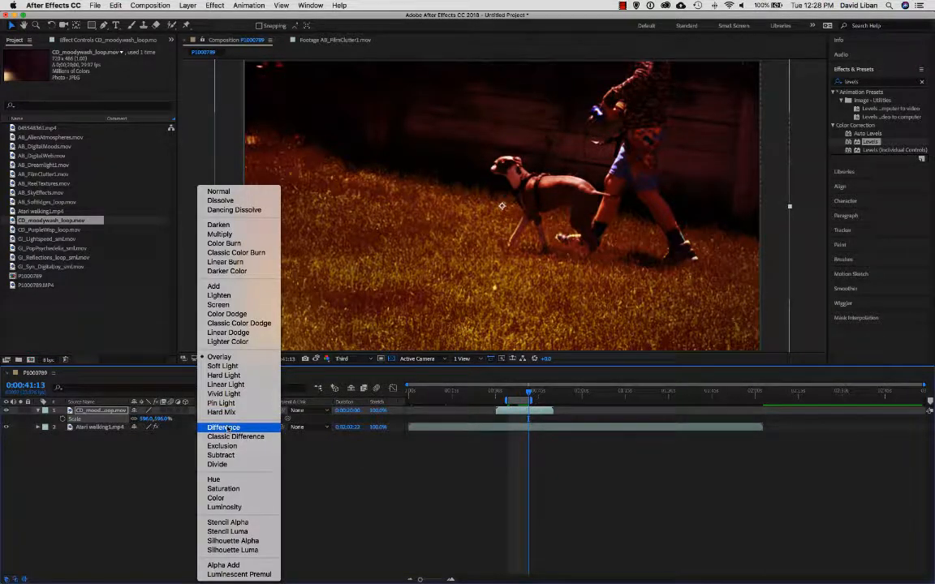
click(223, 427)
key(space)
key(space)
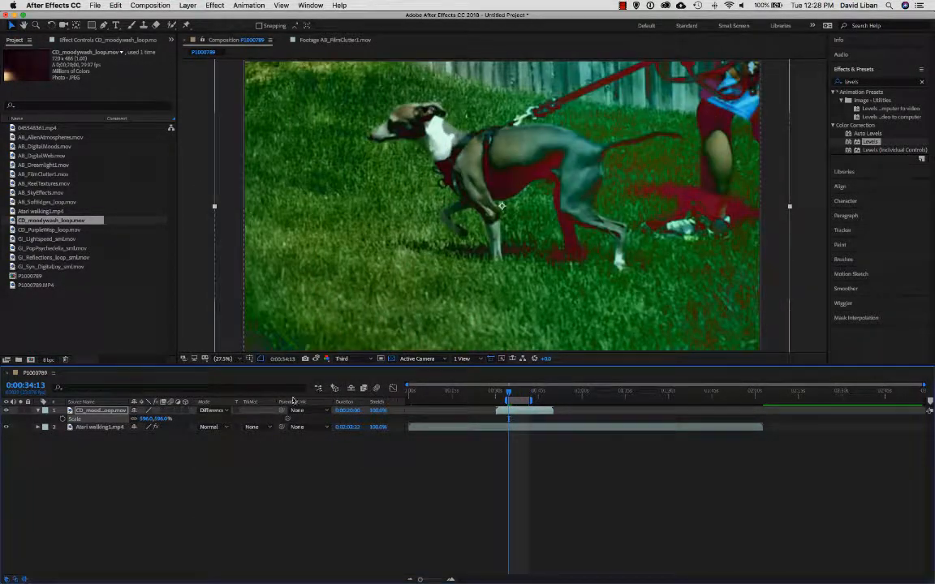
Step: Change the CD_moodywash_loop.mov layer's blending mode to Hue and preview the composite from 0:00:34:13
click(228, 411)
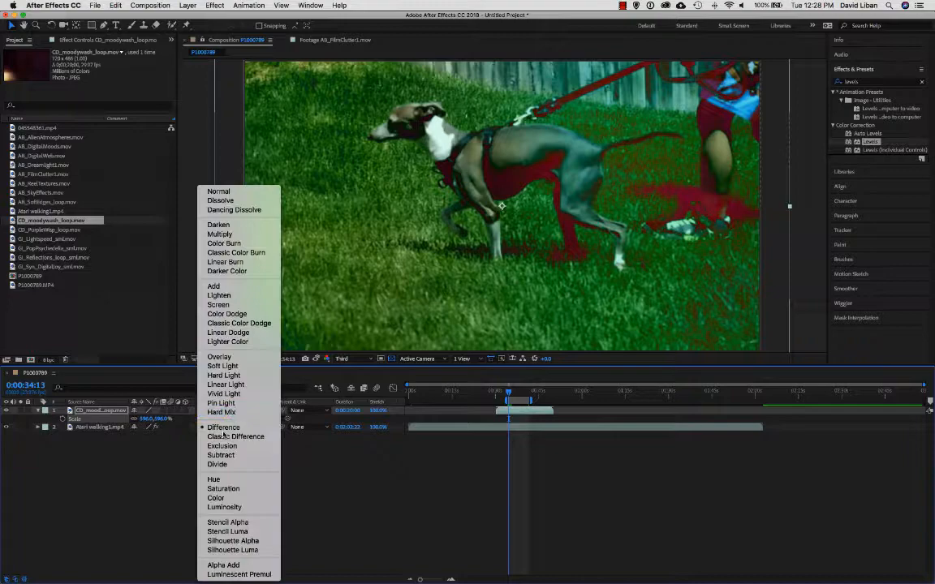
click(225, 478)
key(space)
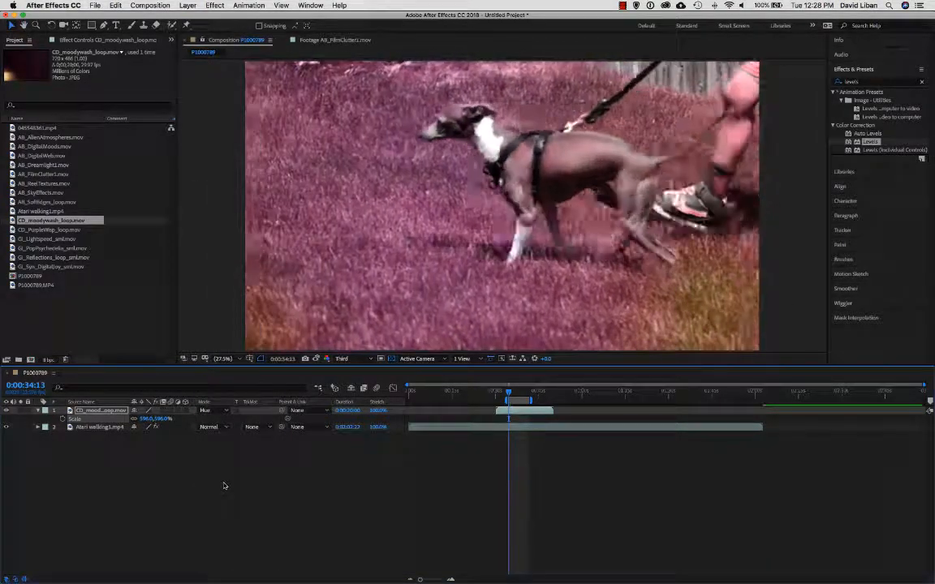
Step: Open the blending mode choices for the CD_moodywash_loop.mov layer
click(205, 411)
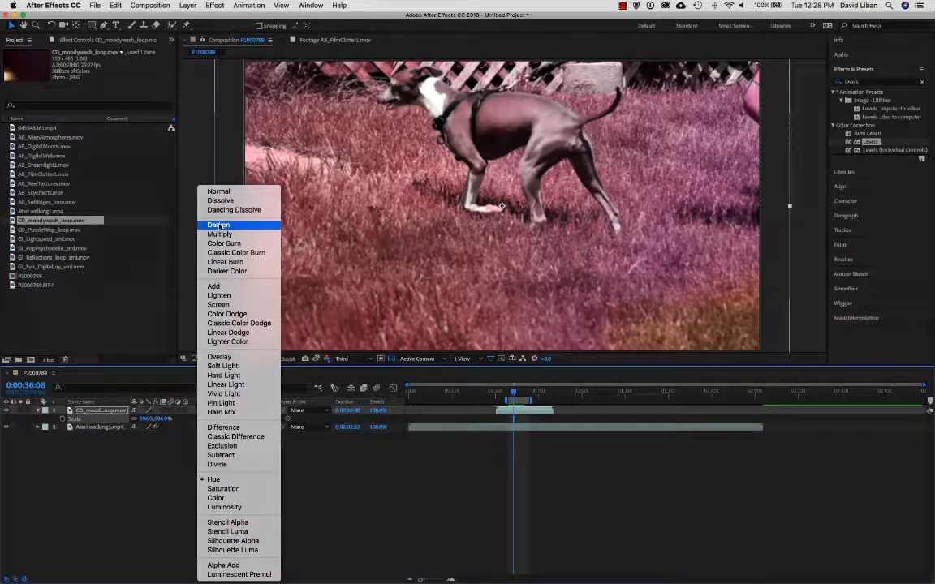